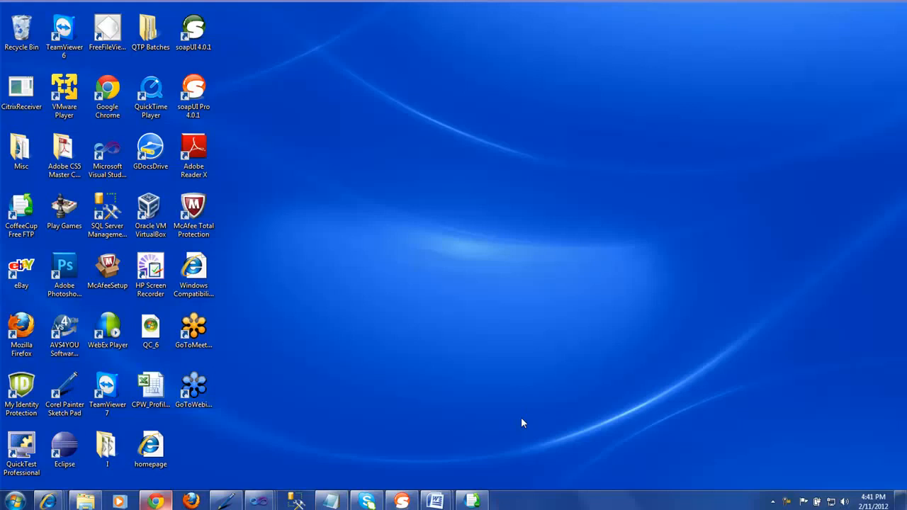
Launch Eclipse past the security warning, using C:\Workspaces as the workspace
double_click(73, 445)
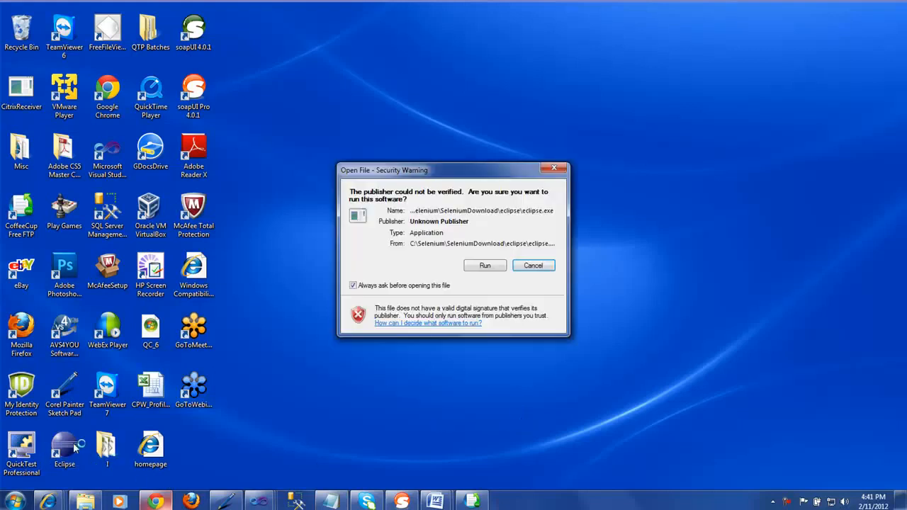
click(479, 266)
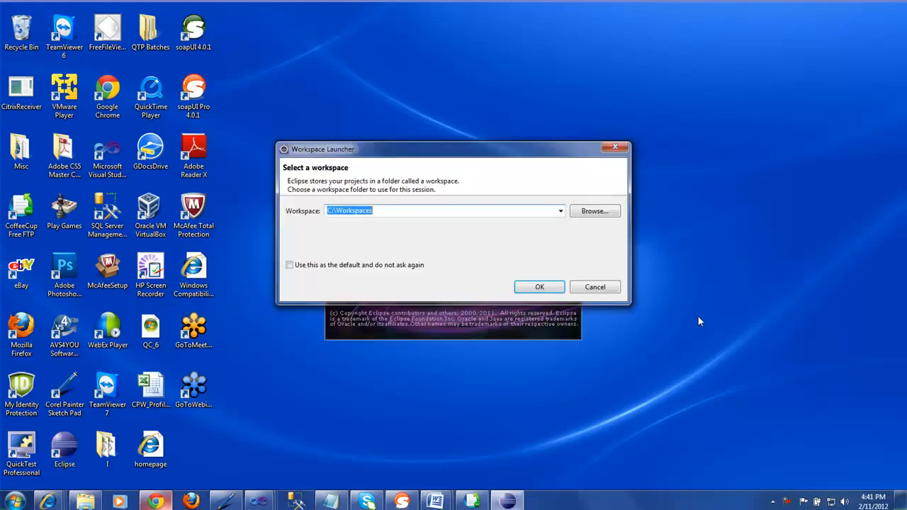
click(547, 287)
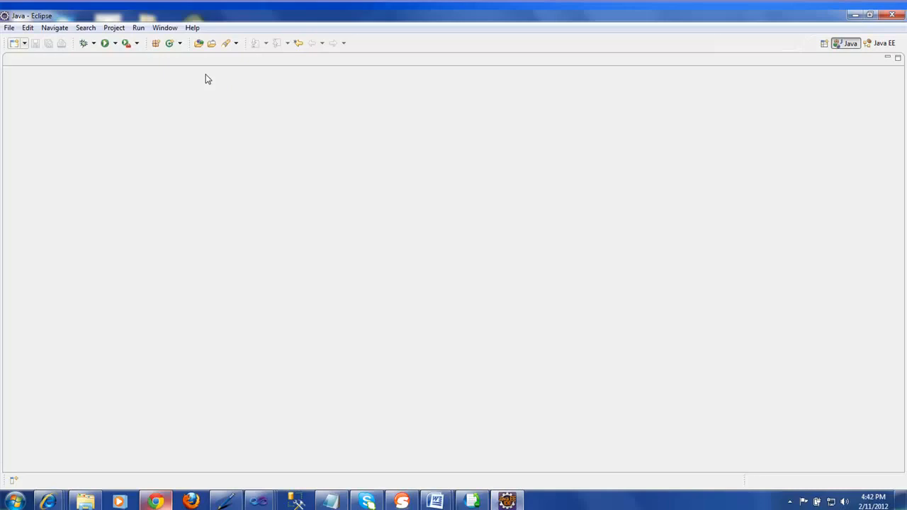
Open Help > Install New Software, then bring up the soapUI Eclipse Plugin page in Chrome
click(194, 29)
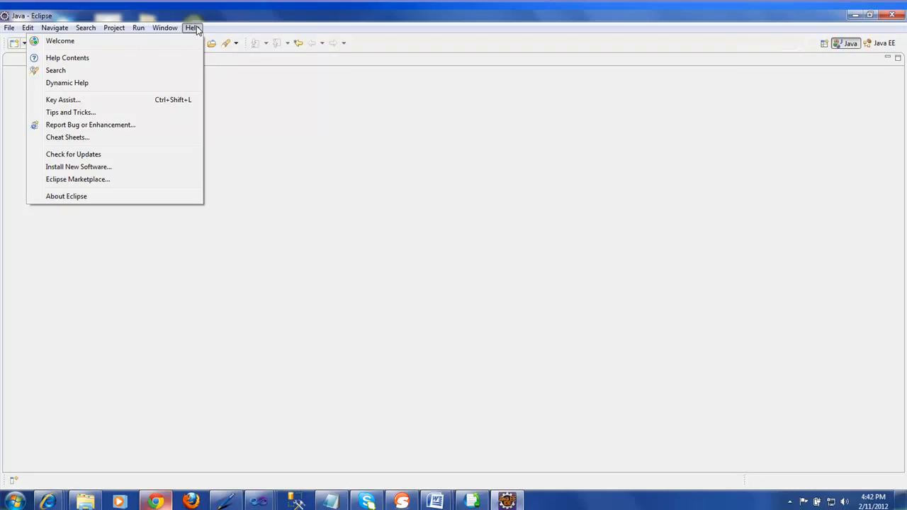
click(113, 167)
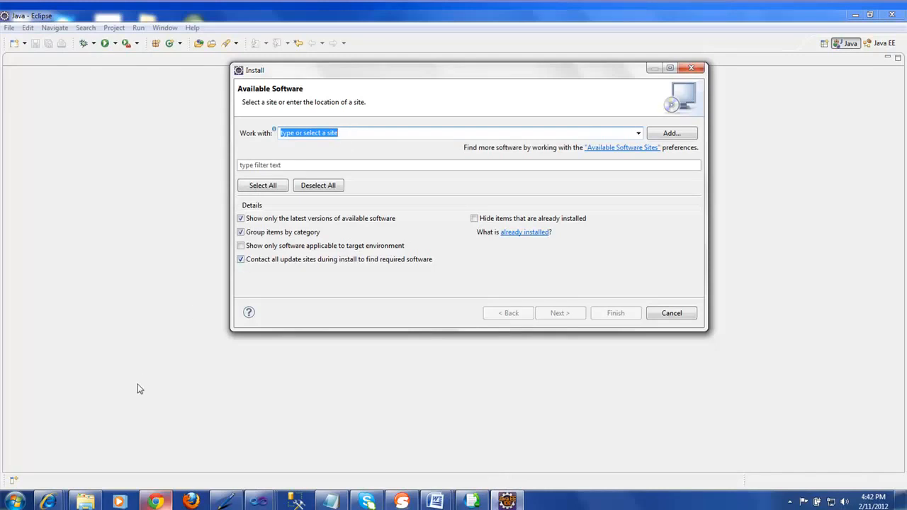
click(157, 502)
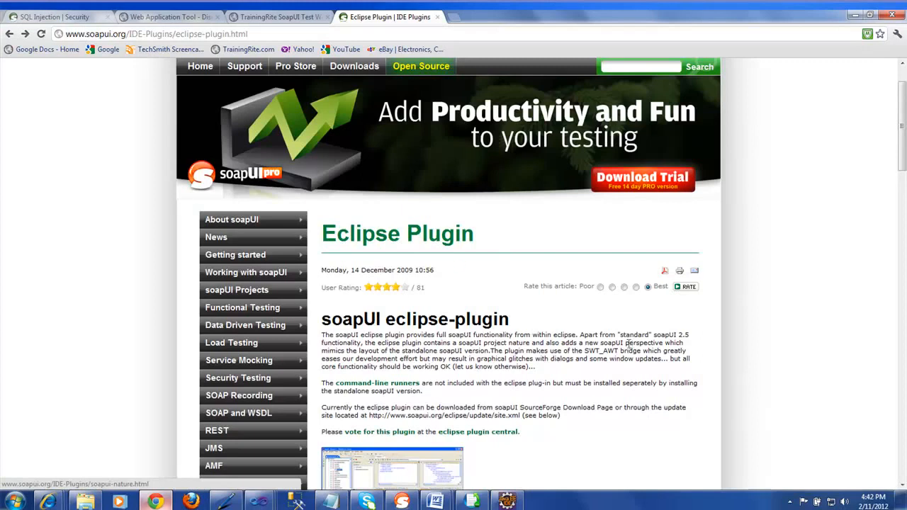
Scroll the plugin page down to the soapUI eclipse Update Site instructions
drag(904, 155, 904, 305)
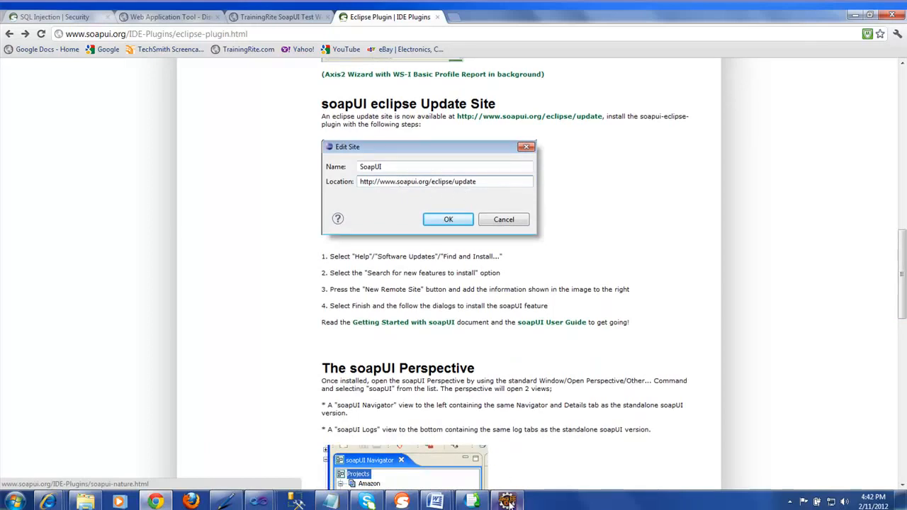
Dismiss the repository error, set Work with to the SoapUI update site, then cancel the Install dialog
click(507, 501)
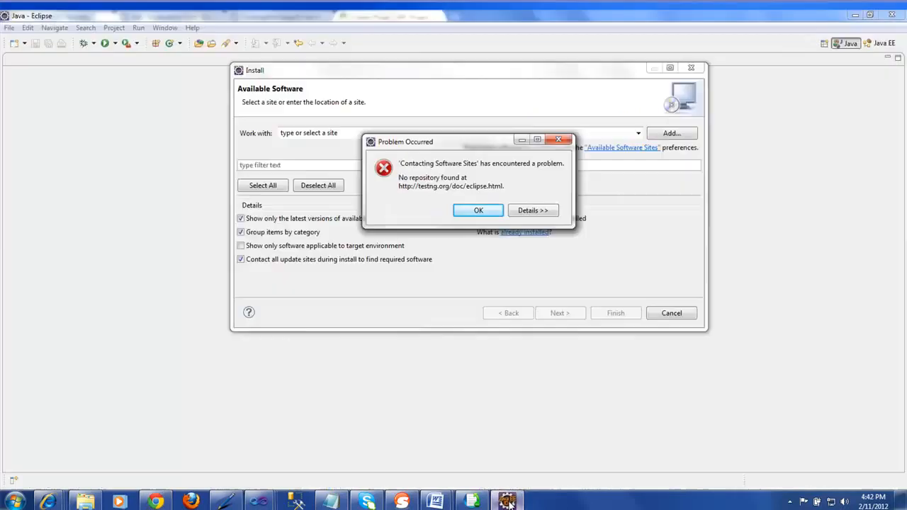
click(481, 210)
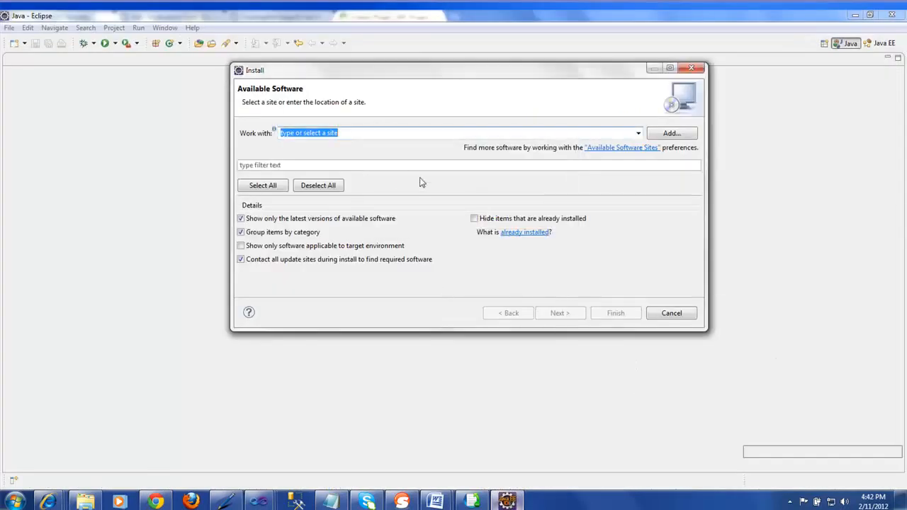
text(http)
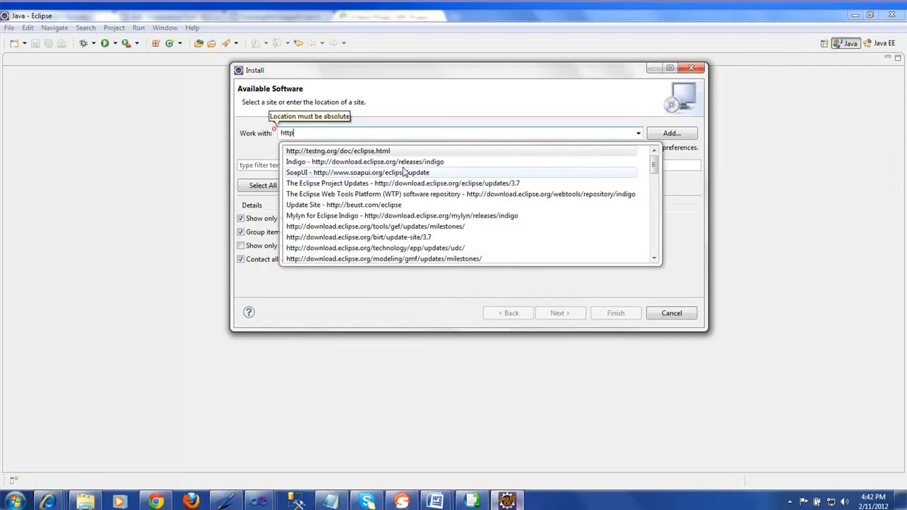
text(://)
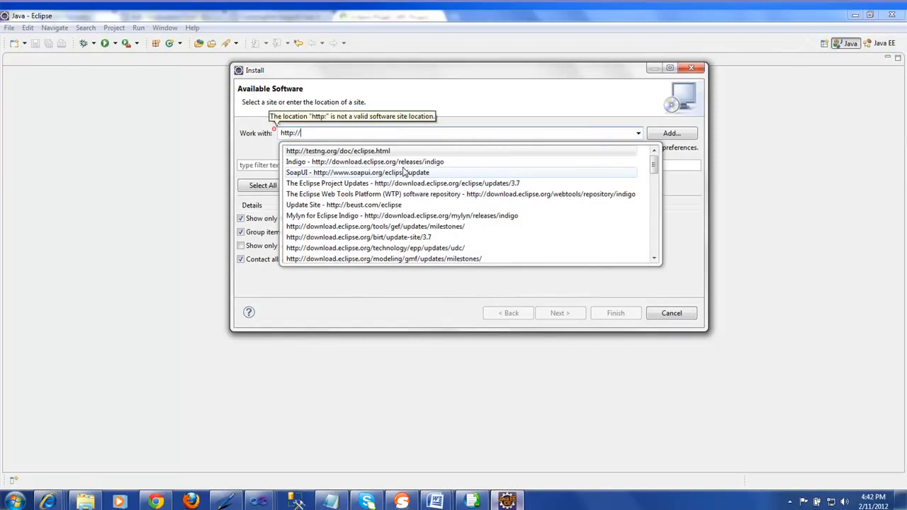
text(www)
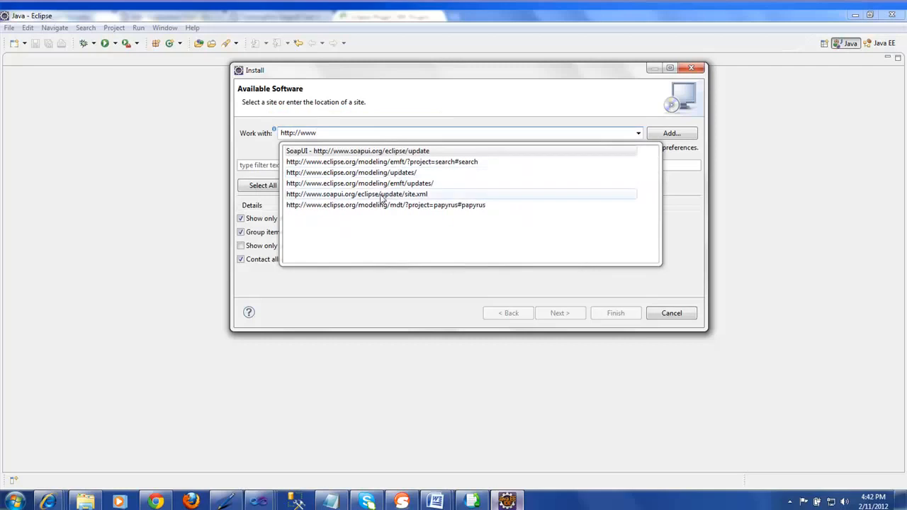
click(397, 151)
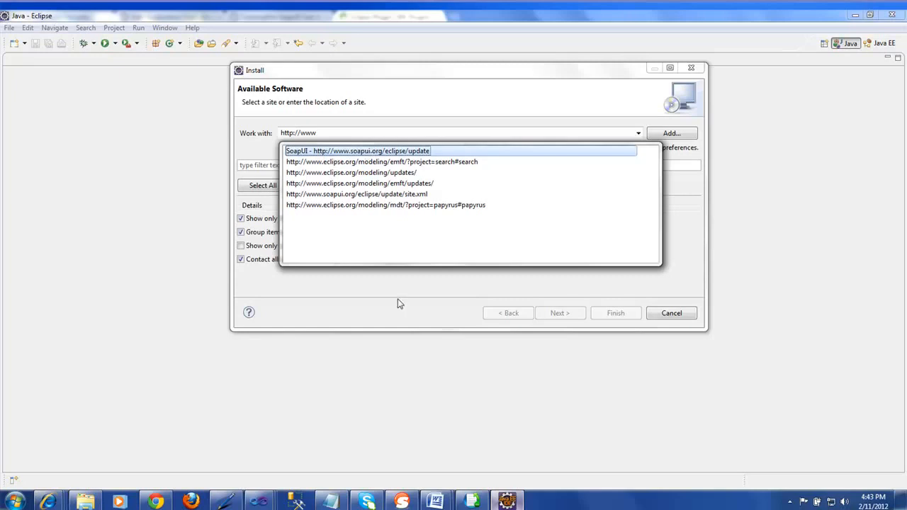
click(367, 152)
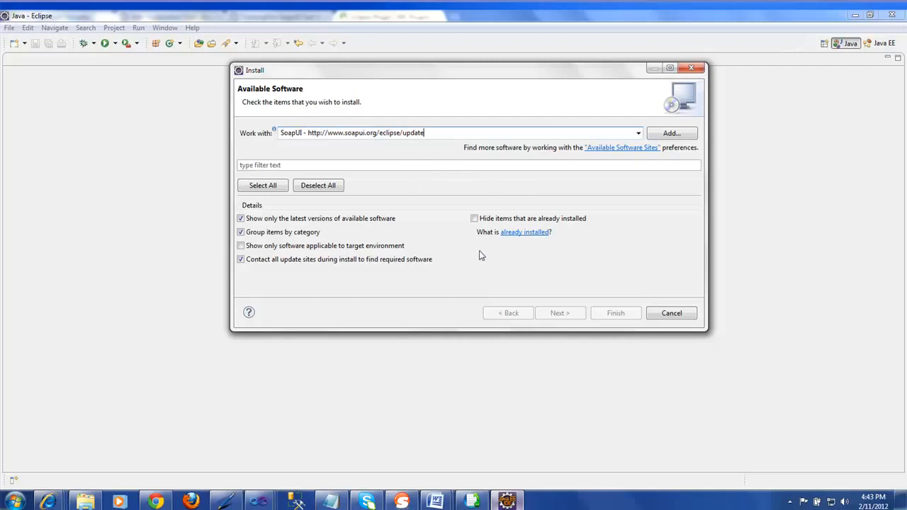
click(671, 313)
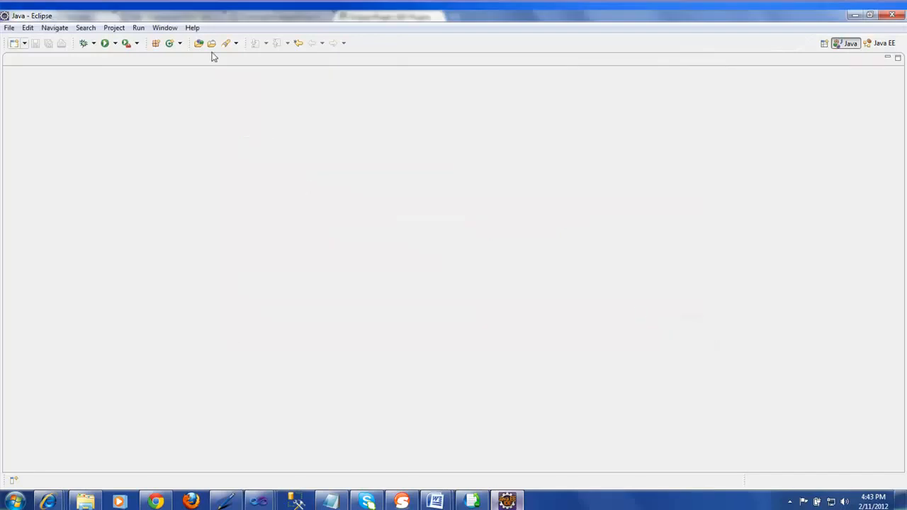
Open the soapUI Navigator view through Window > Show View > Other under the soapUI category
click(174, 31)
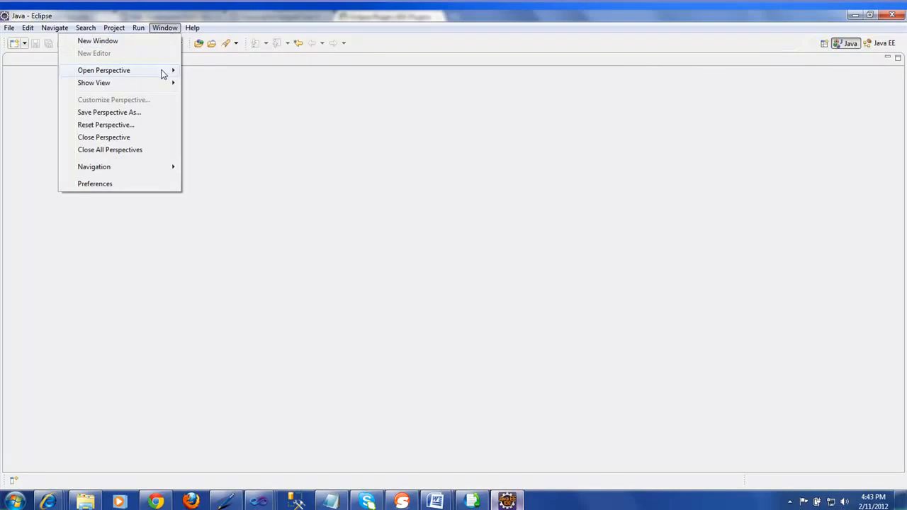
mouse_move(162, 85)
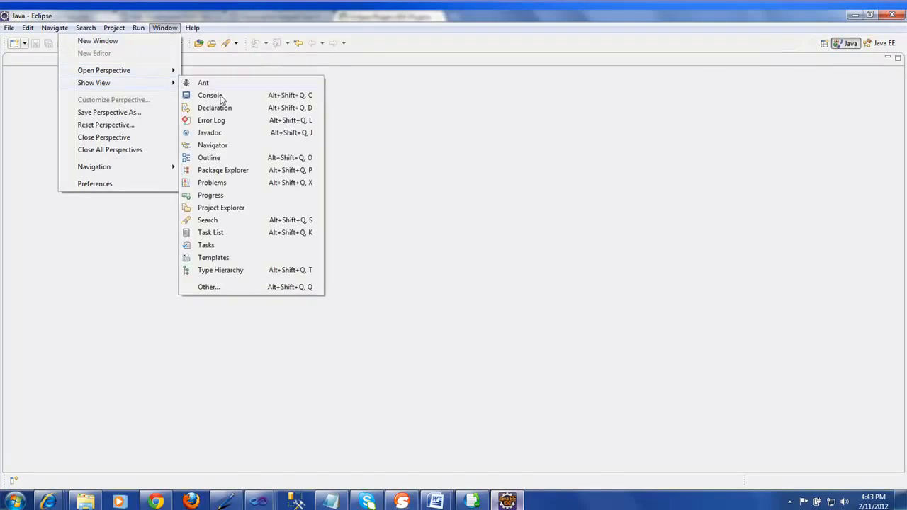
click(222, 289)
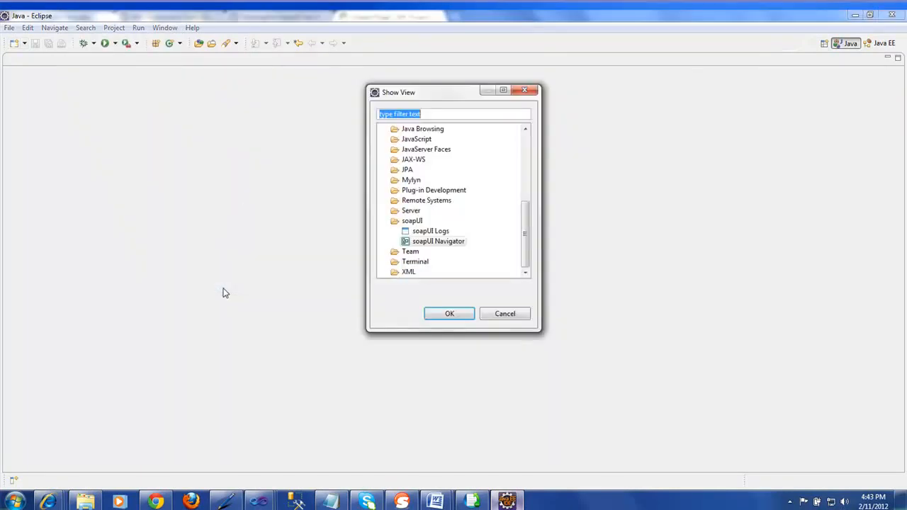
click(414, 222)
click(425, 243)
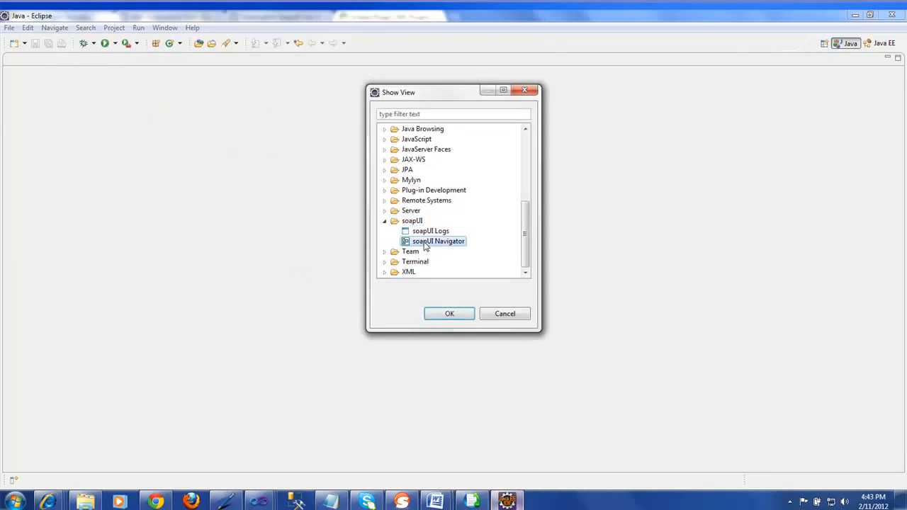
click(445, 315)
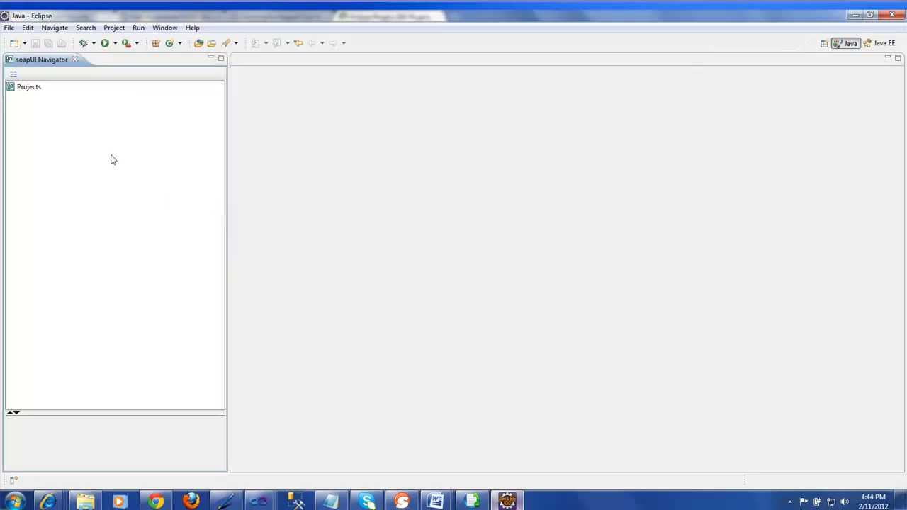
Select the Projects node, enlarge its workspace properties panel, and bring up its context menu
click(32, 91)
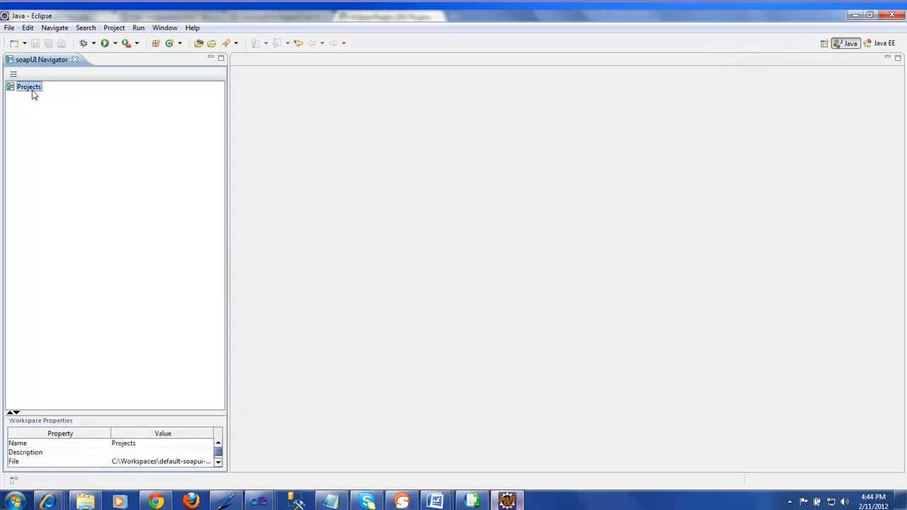
drag(162, 414, 162, 336)
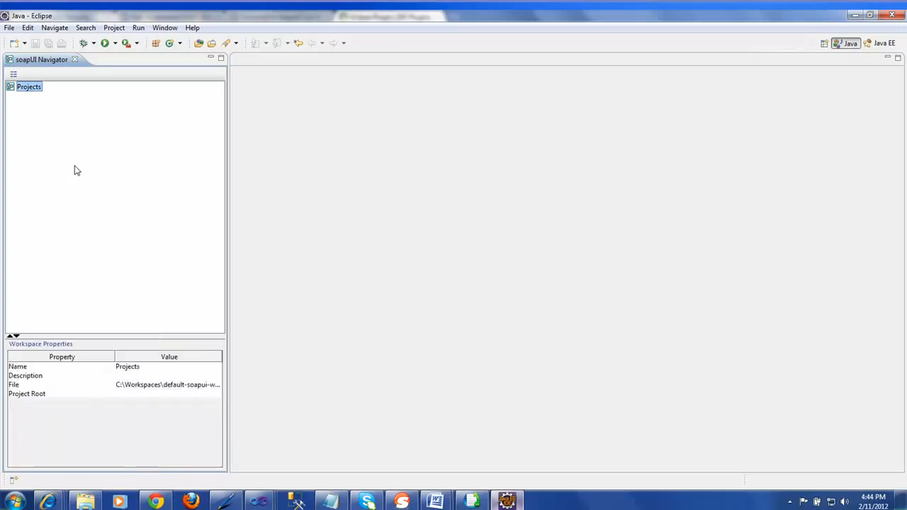
right_click(32, 90)
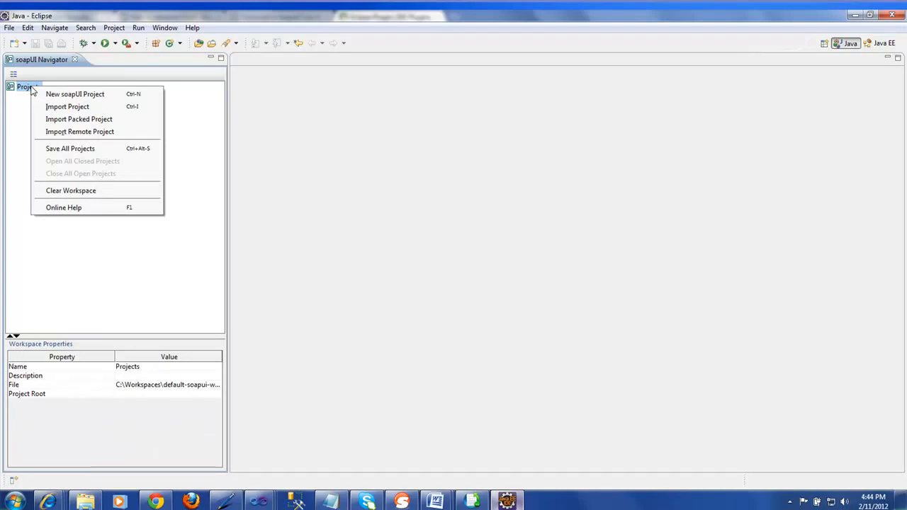
Open the New soapUI Project dialog, then bring the soapUI plugin page in Chrome forward
click(76, 95)
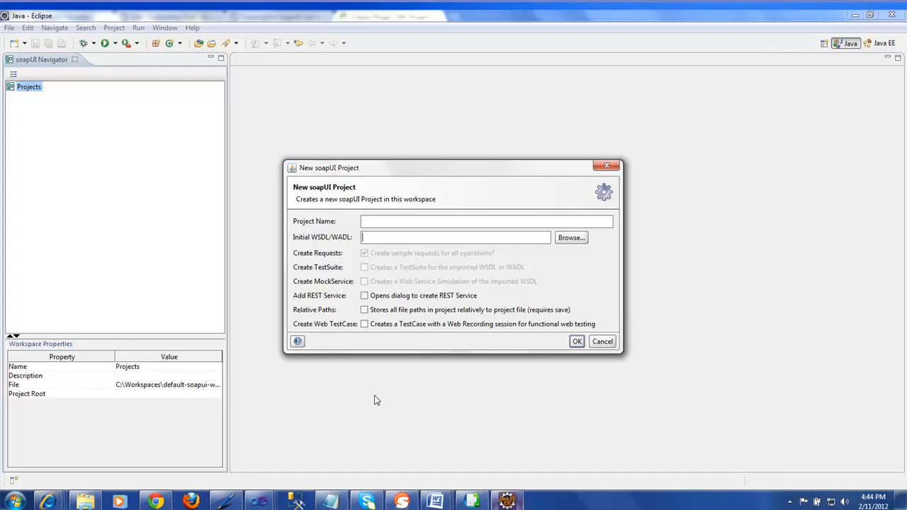
click(50, 502)
mouse_move(163, 502)
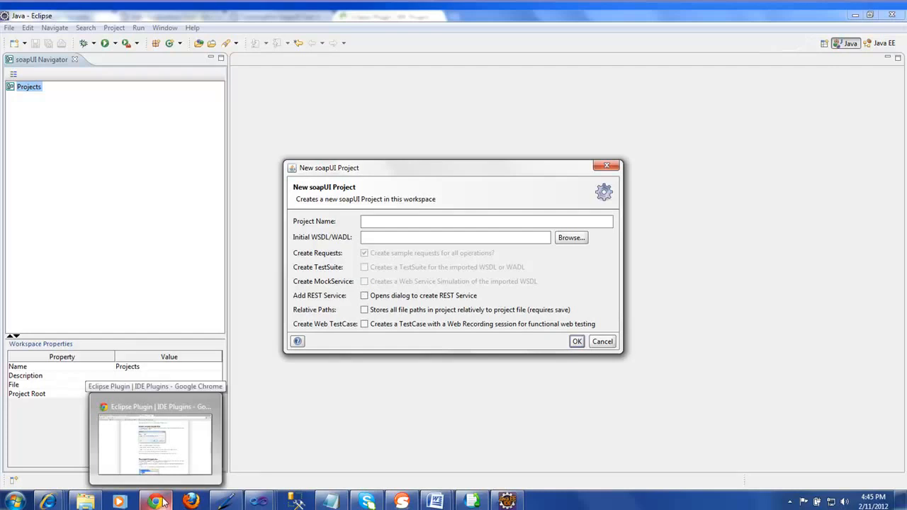
click(155, 443)
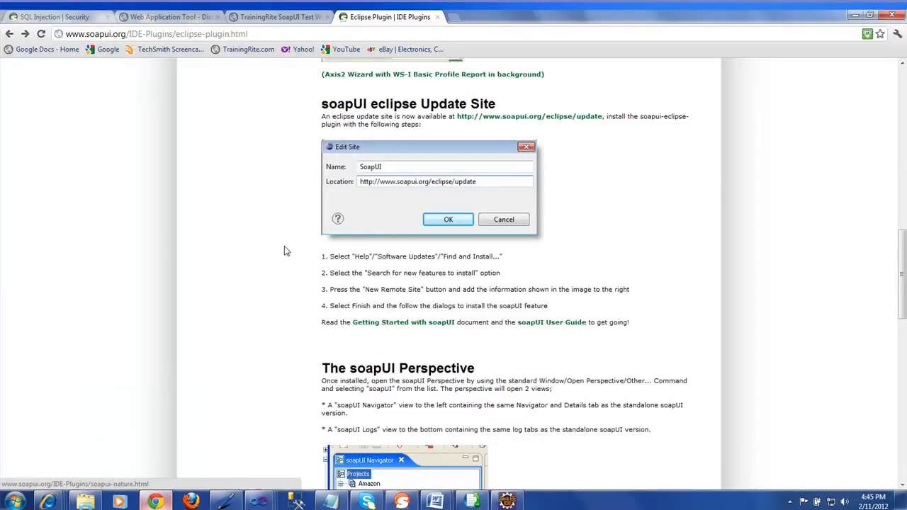
Copy the TrainingRite SoapUI Test Web Service URL from Chrome and return to Eclipse
click(269, 19)
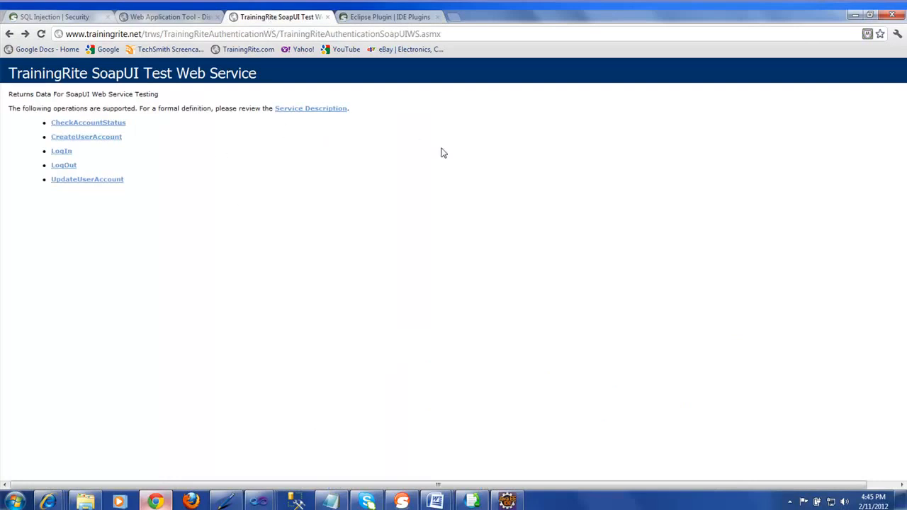
click(459, 35)
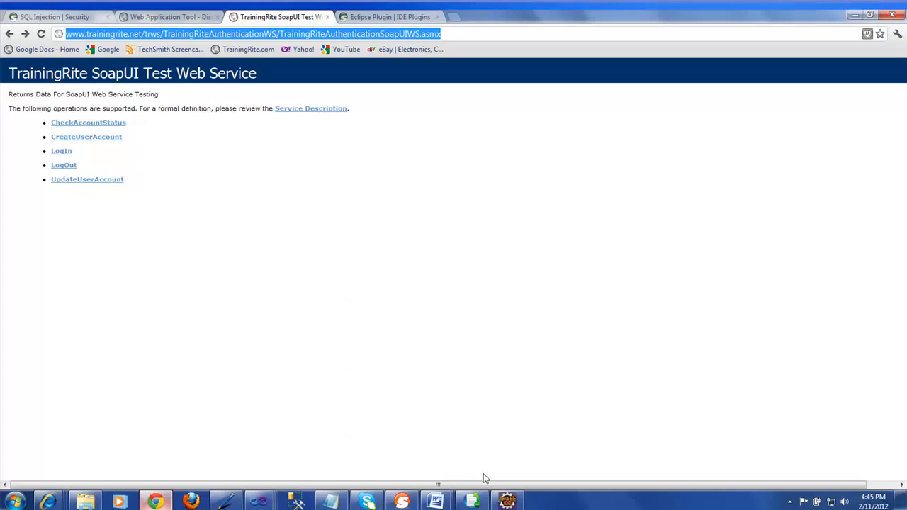
click(503, 499)
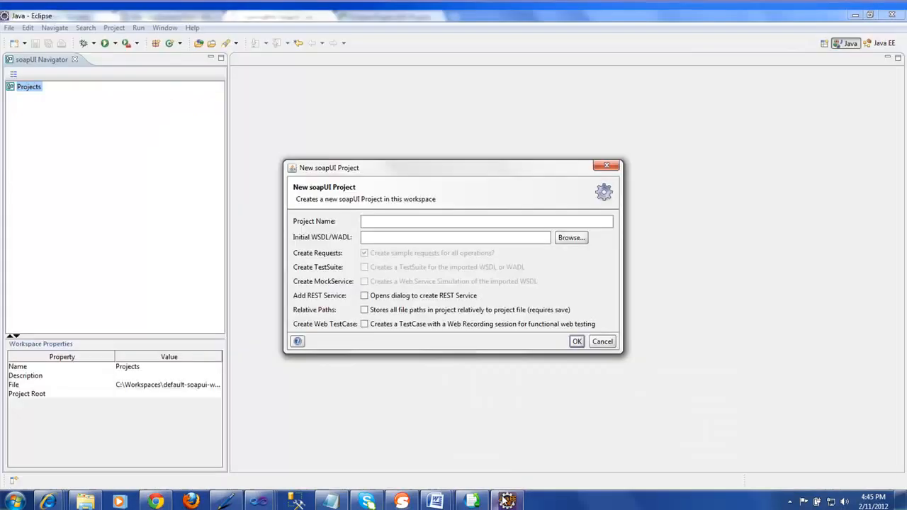
Paste the service URL with '?WSDL' appended as the Initial WSDL and create the project
click(386, 237)
key(ctrl+v)
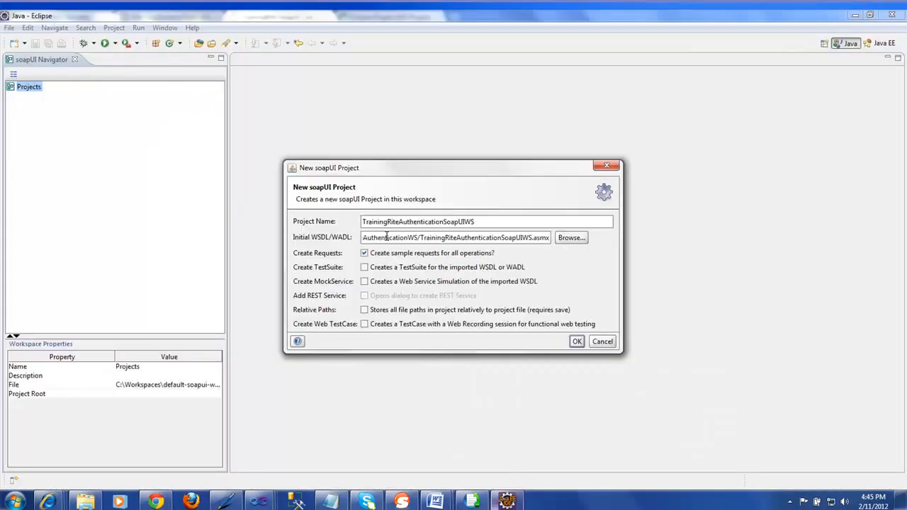
text(?WSDL)
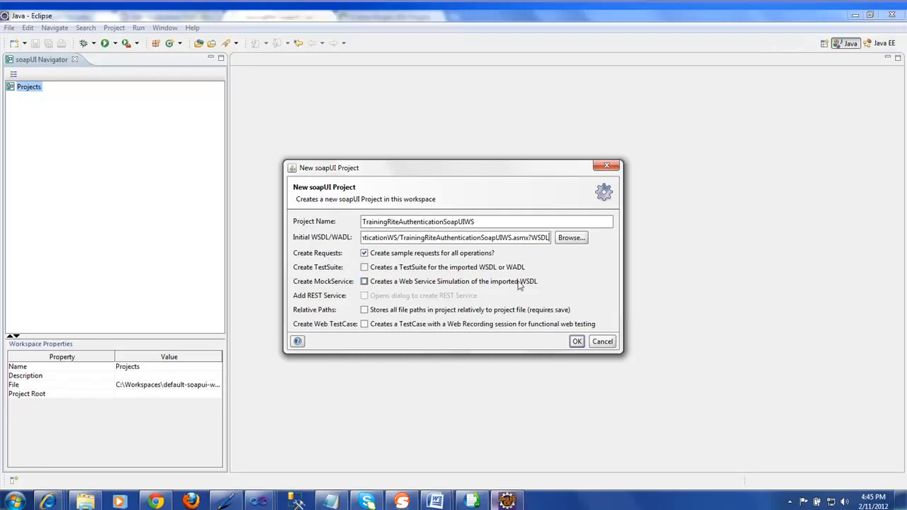
click(578, 342)
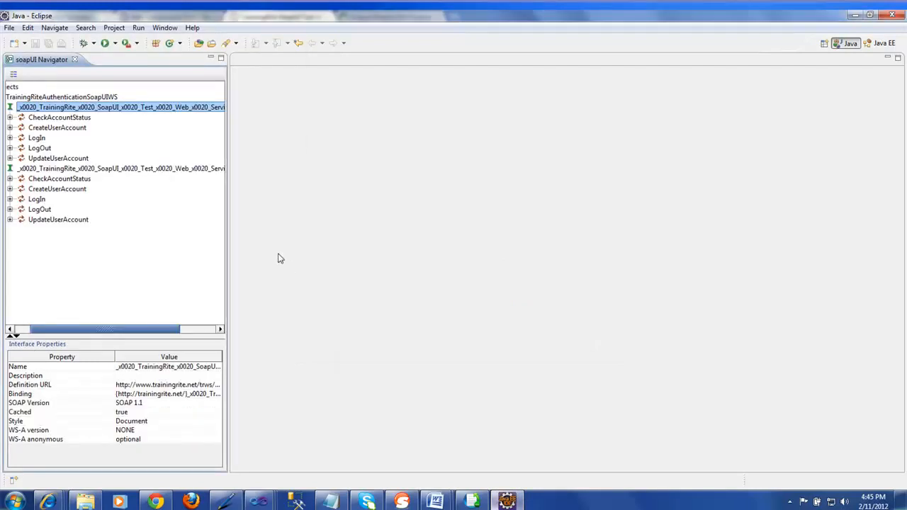
Widen the navigator, remove the Soap12 interface, and expand the remaining Soap interface's operations
drag(228, 228, 338, 237)
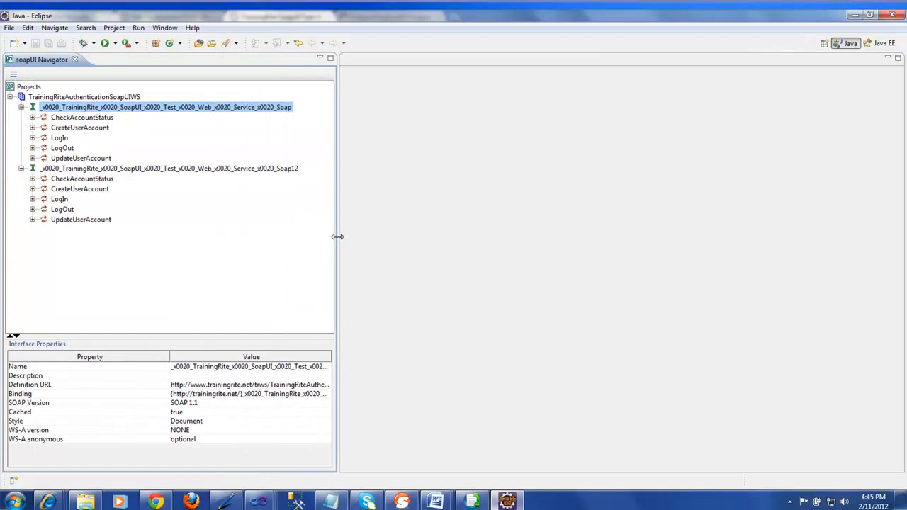
click(21, 168)
click(21, 107)
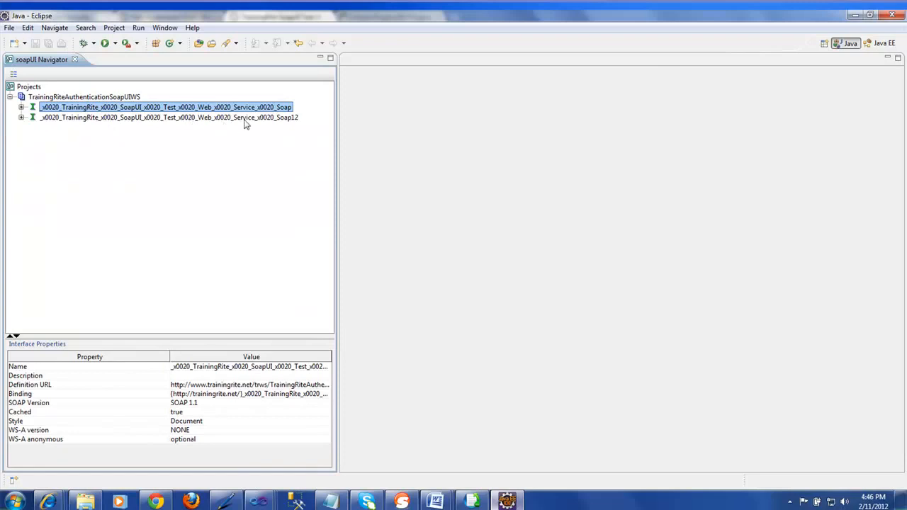
right_click(258, 119)
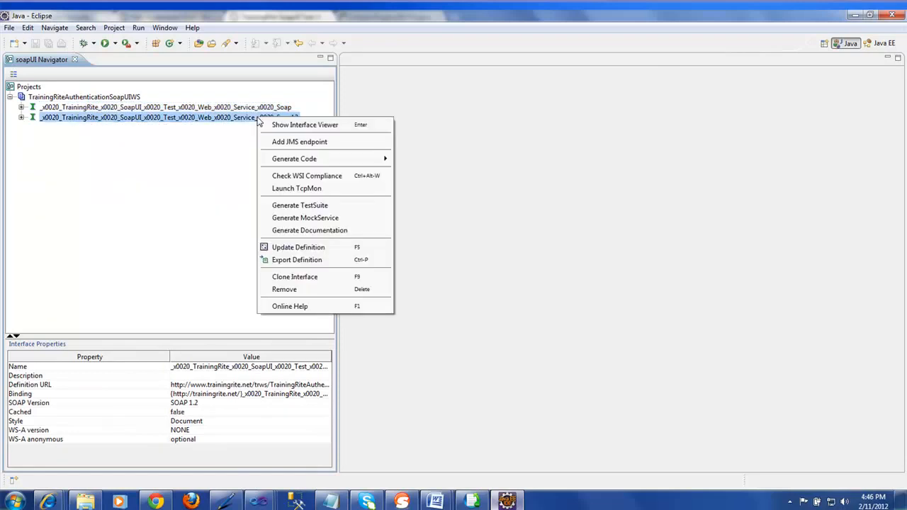
click(284, 290)
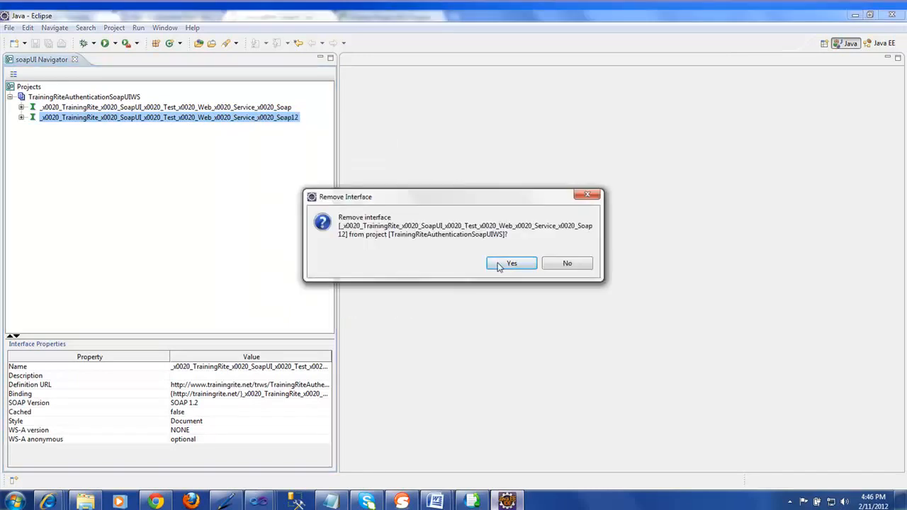
click(499, 267)
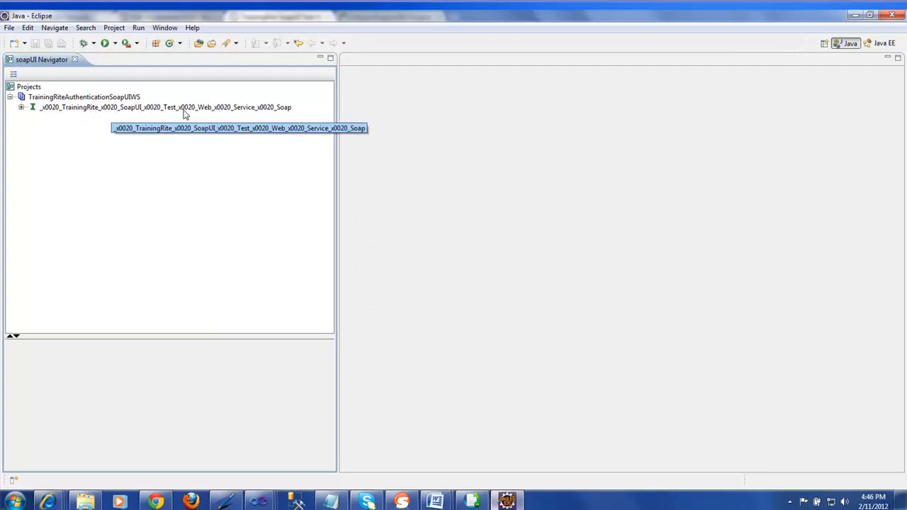
click(22, 107)
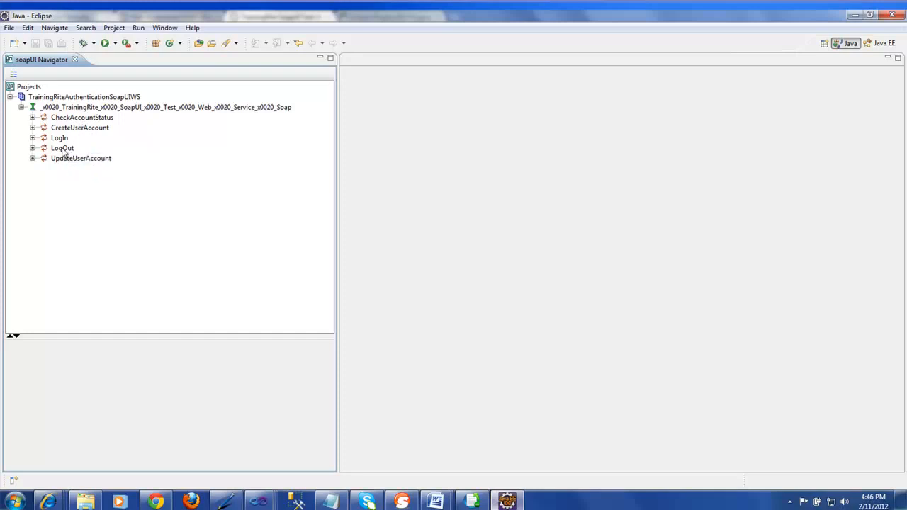
Expand LogIn and open its Request 1 SOAP envelope in a widened editor
click(32, 138)
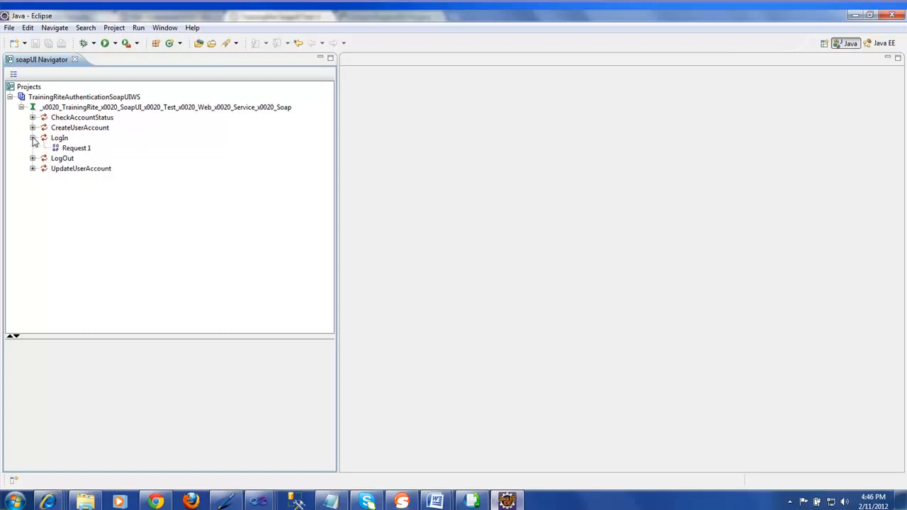
click(77, 150)
double_click(75, 150)
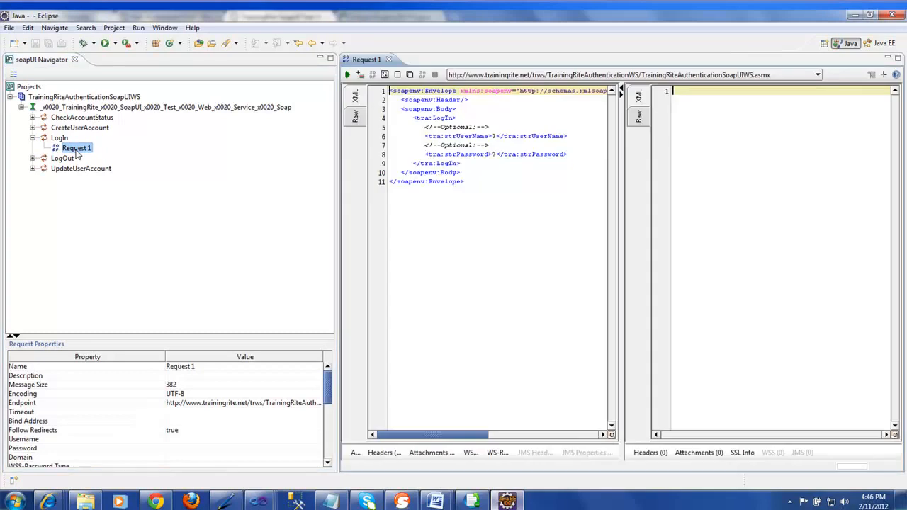
drag(339, 199, 258, 197)
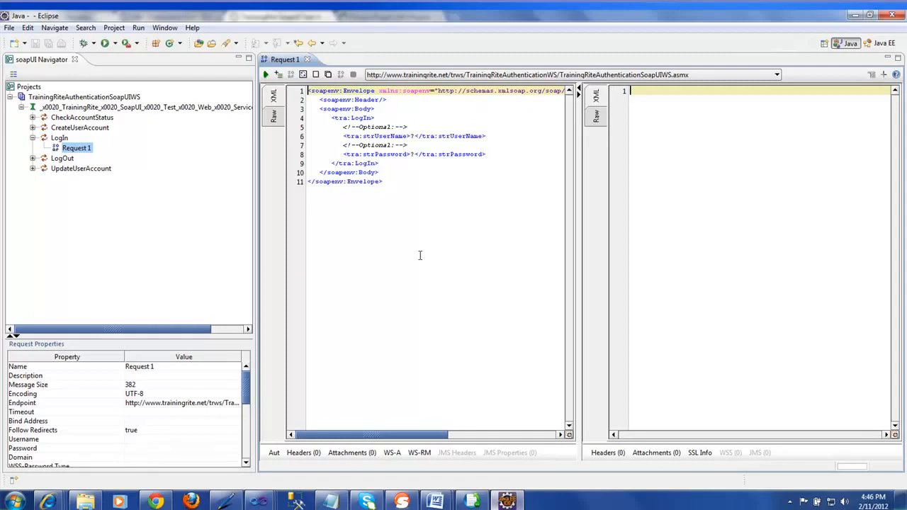
Check the Raw view, then replace the strUserName placeholder with the trainer account's user name
click(275, 116)
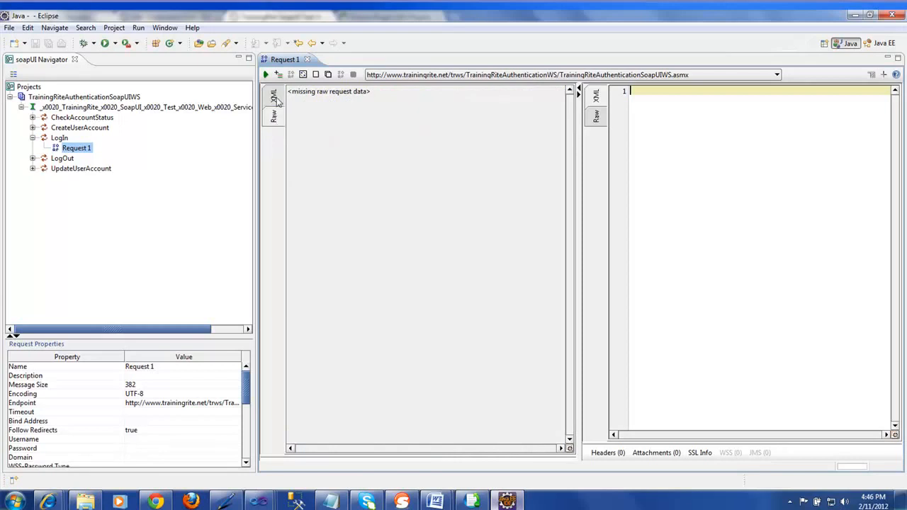
click(276, 95)
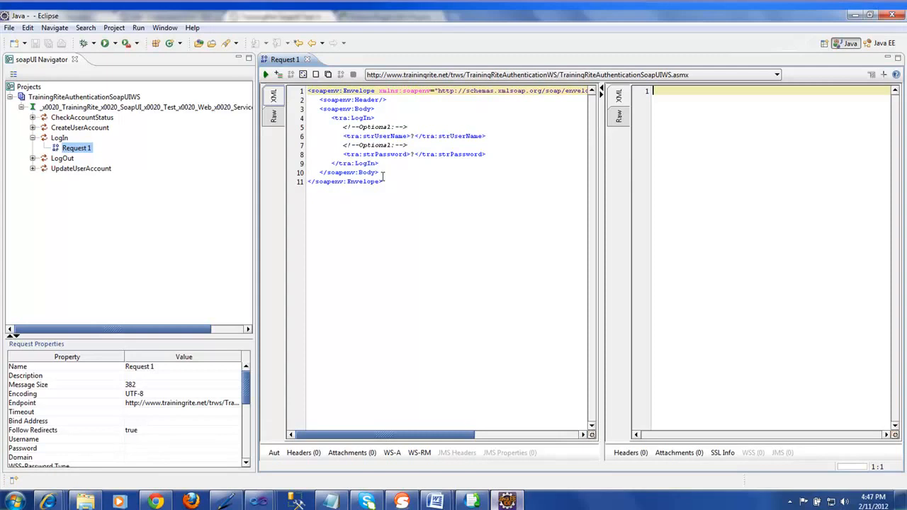
click(415, 136)
key(BackSpace)
text(Irfan)
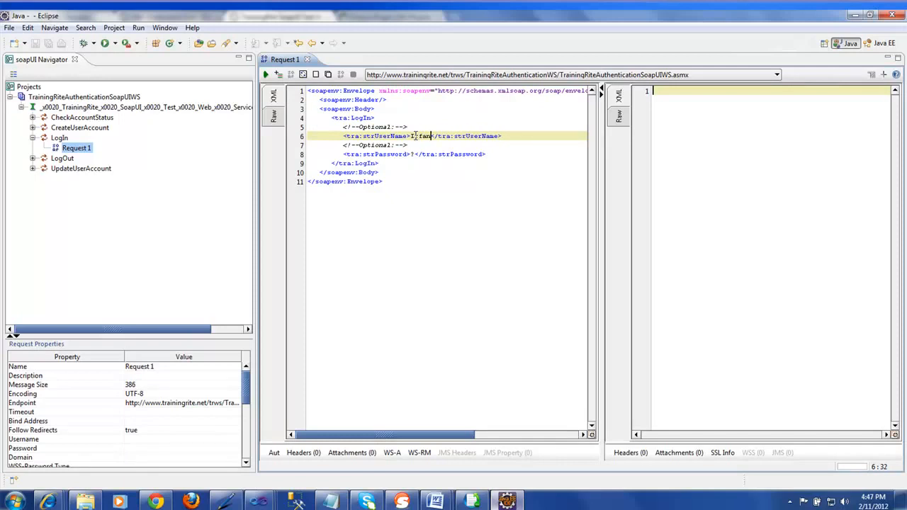
text(SoapU)
text(ITraine)
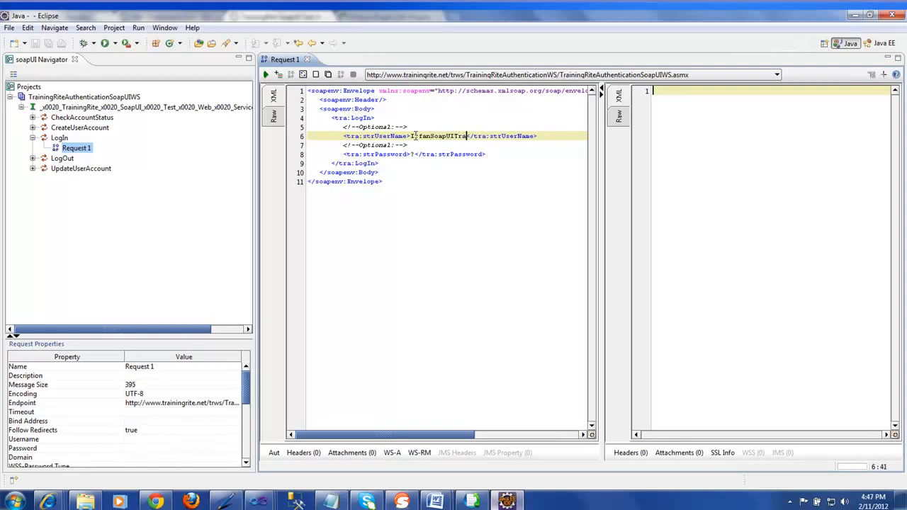
text(r)
Replace the strPassword placeholder with the trainer account's password
click(414, 155)
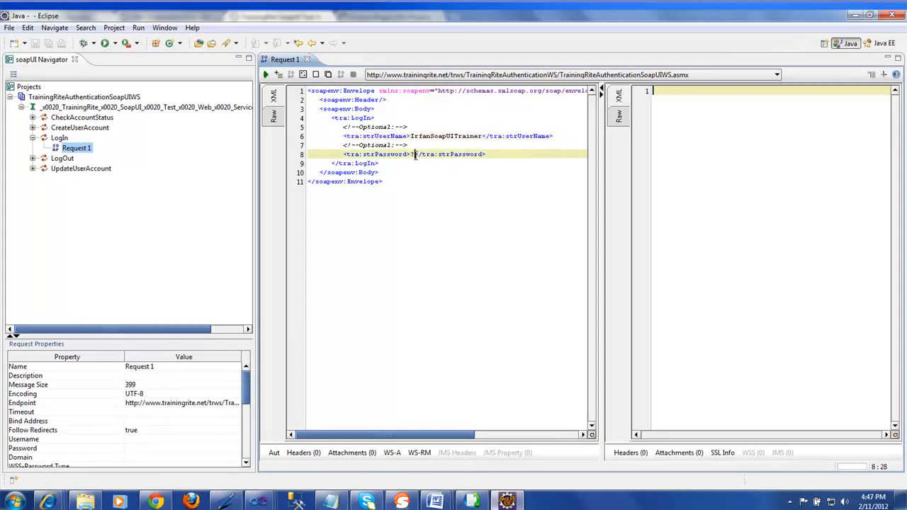
key(BackSpace)
text(TrainingRite)
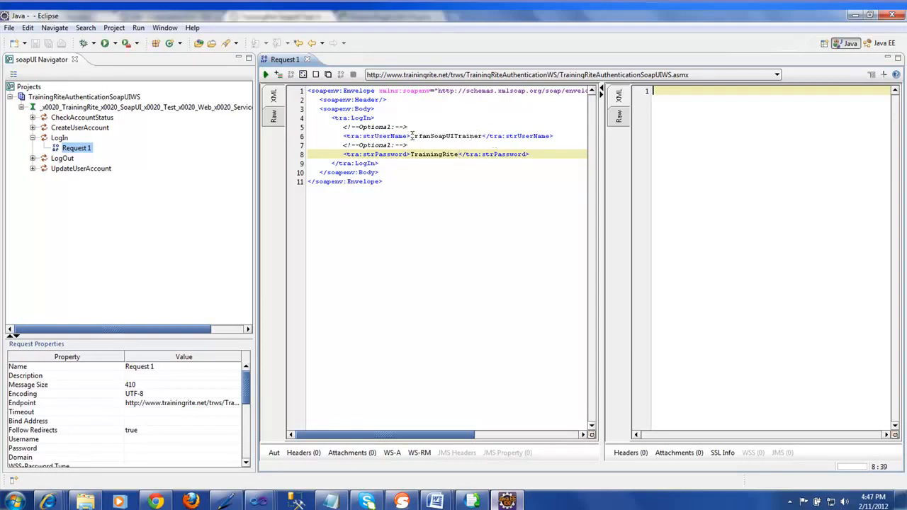
mouse_move(412, 136)
mouse_down()
mouse_move(482, 136)
mouse_move(441, 154)
mouse_move(410, 153)
mouse_up()
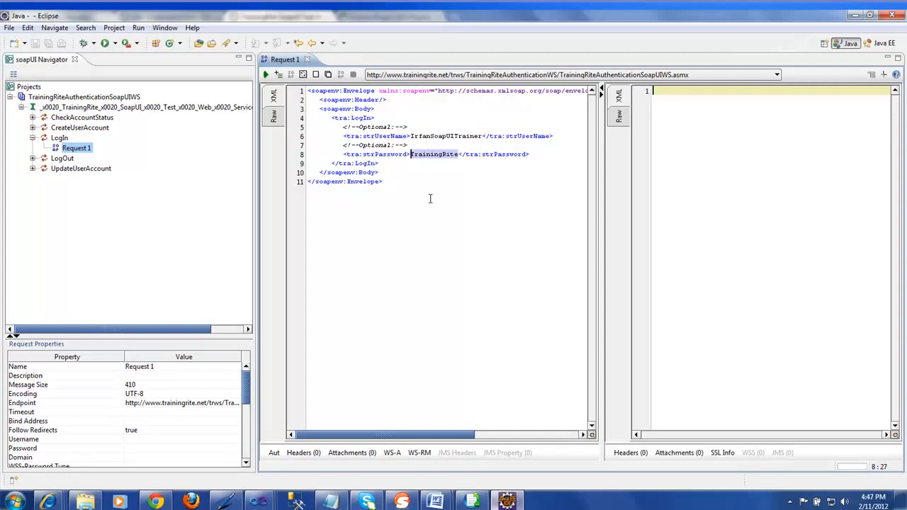
click(378, 135)
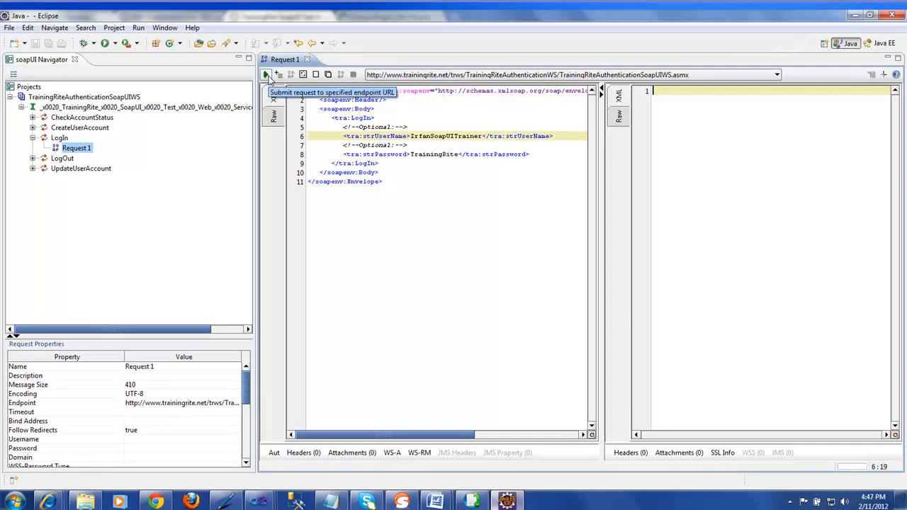
Submit the LogIn request and inspect the returned LogInResult value
click(266, 75)
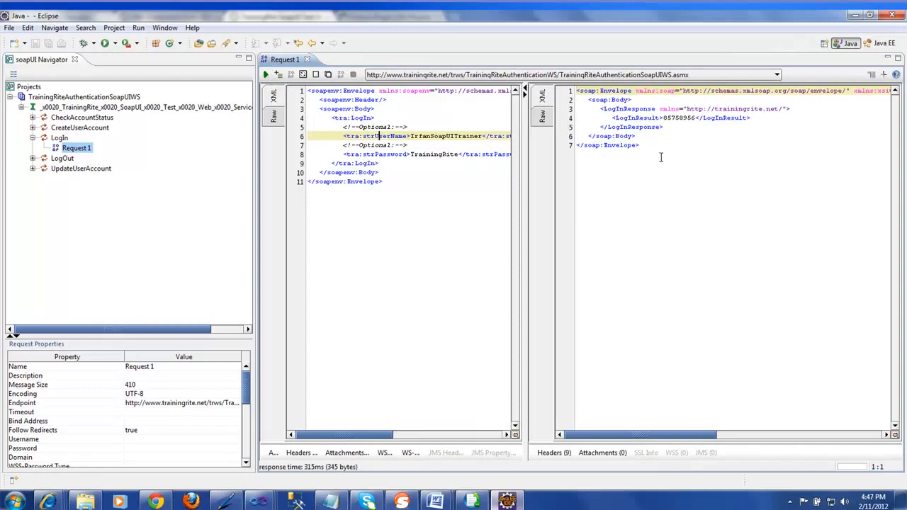
click(698, 118)
drag(697, 119, 663, 118)
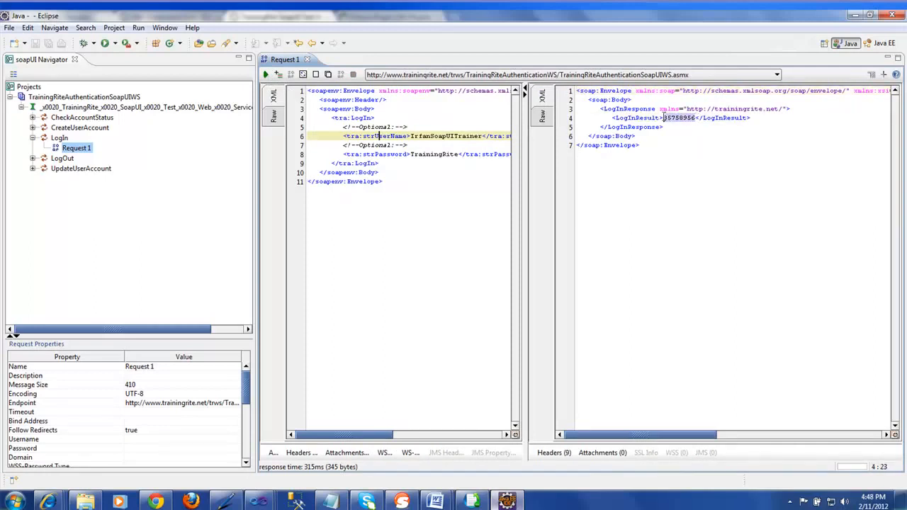
click(686, 166)
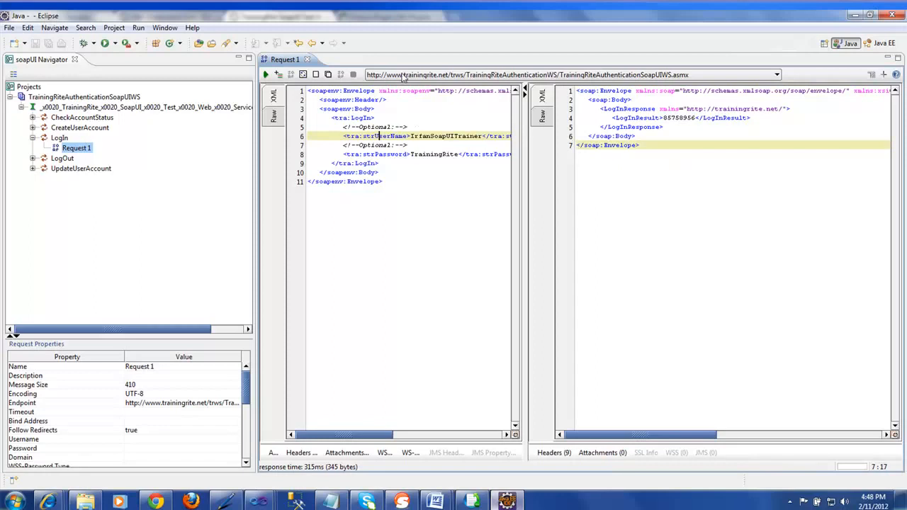
Check the endpoint list, keeping the same URL, then collapse LogIn and the service interface
click(402, 76)
click(411, 88)
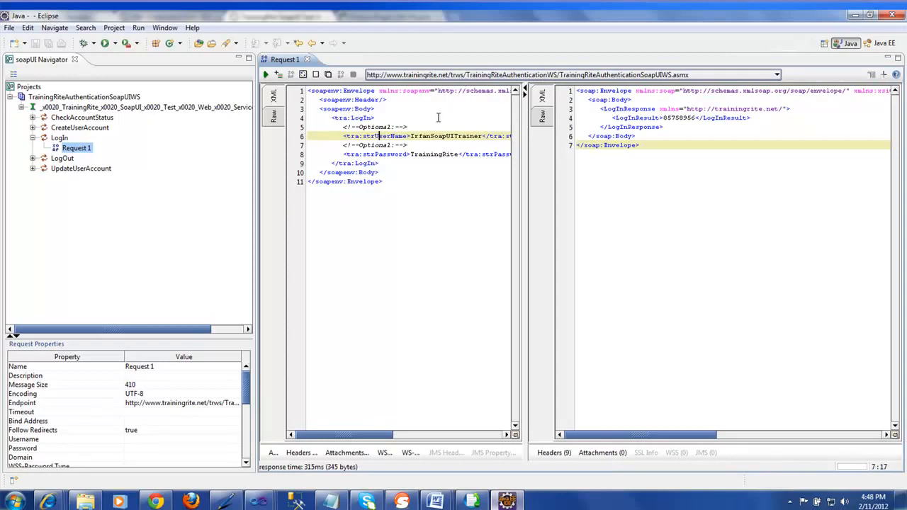
click(33, 138)
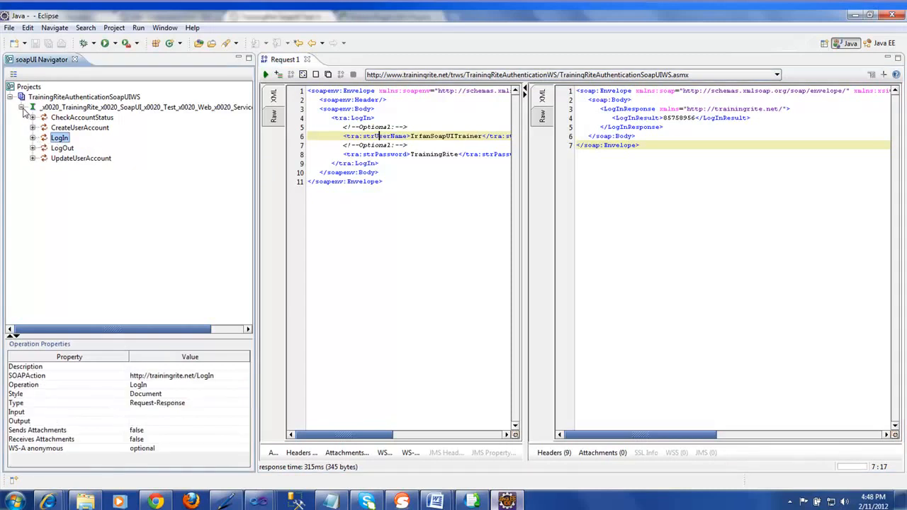
click(22, 108)
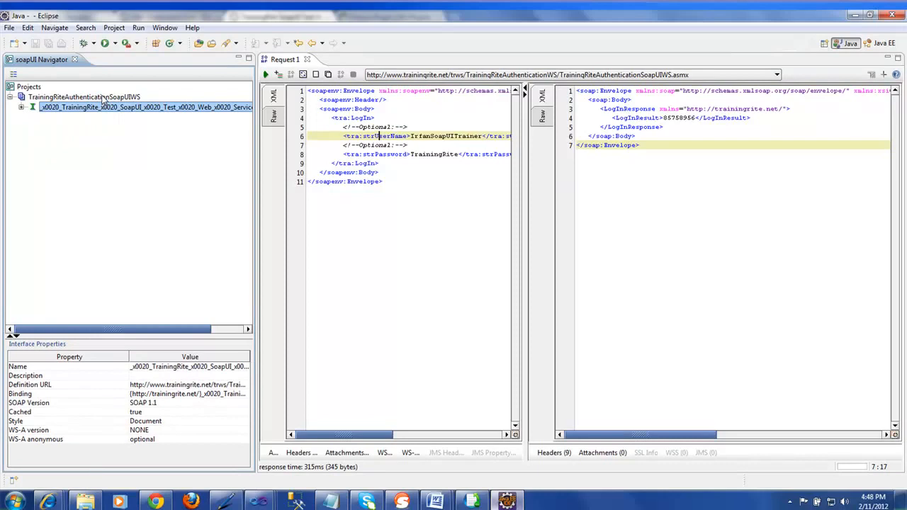
Create a new test suite on the project named 'TrainingRite TestSuite'
right_click(104, 101)
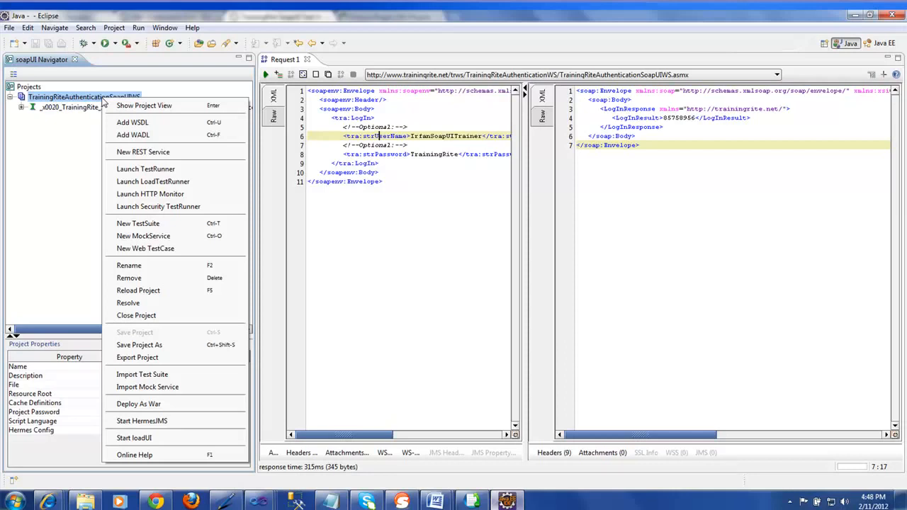
click(150, 228)
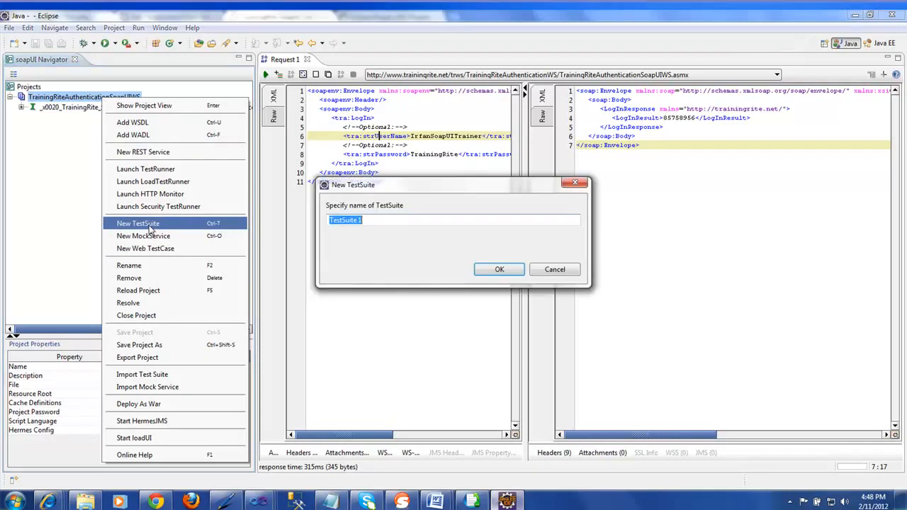
click(370, 221)
key(BackSpace)
key(Left)
key(Left)
key(Left)
key(Left)
key(Left)
key(Left)
key(Left)
key(Left)
key(Left)
key(Left)
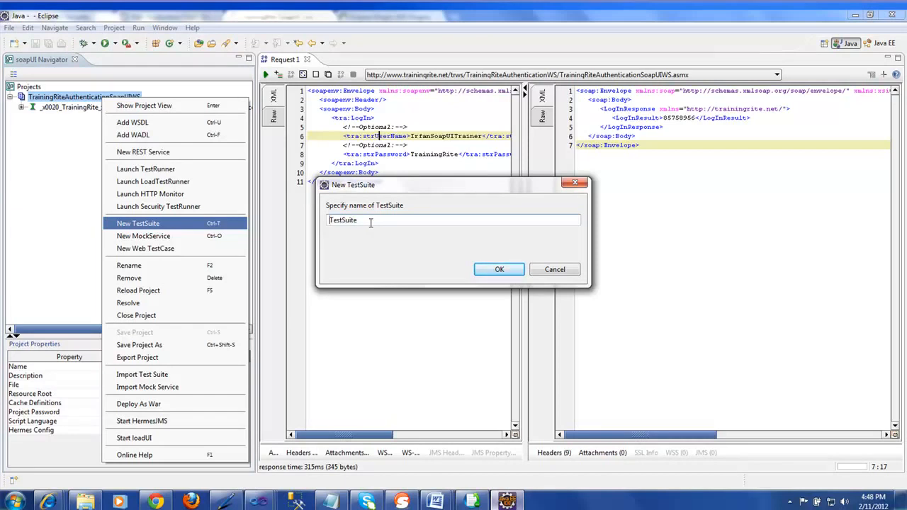
text(TrainingRite)
click(496, 271)
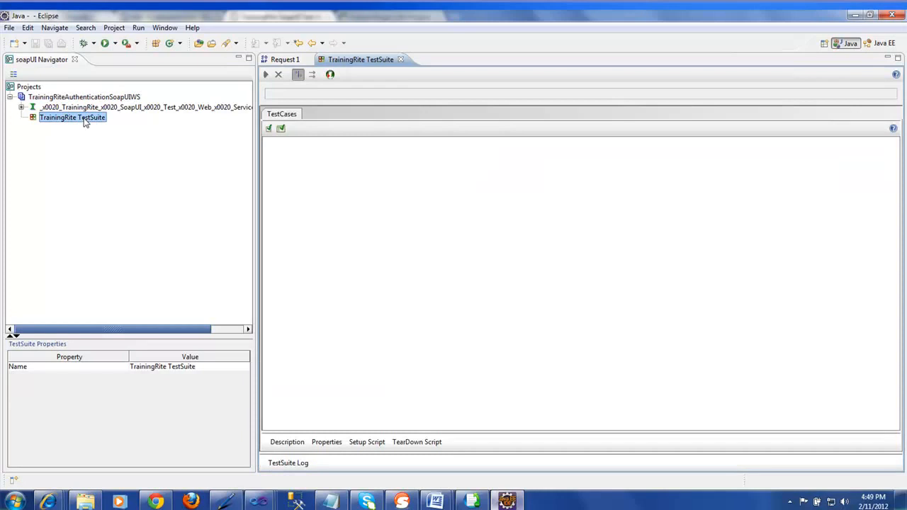
Create a test case named 'AuthenticationTestCase' in the TrainingRite TestSuite
right_click(84, 122)
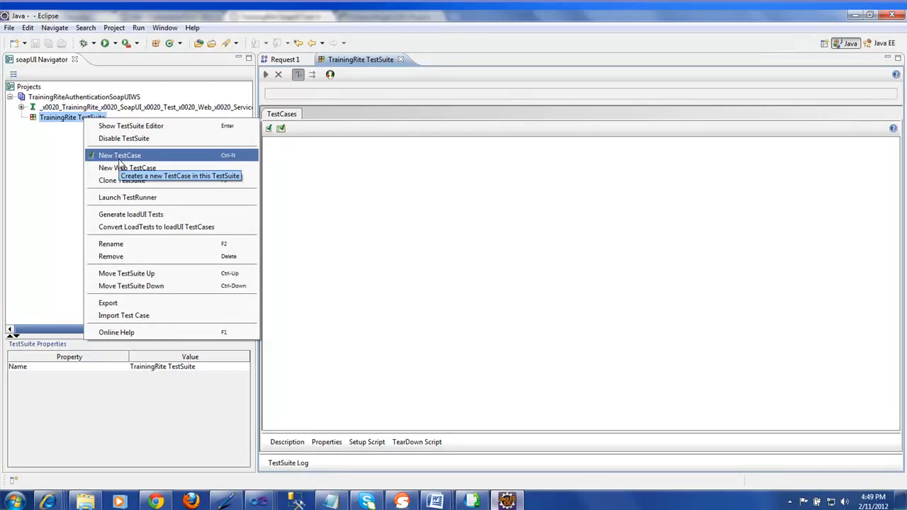
click(119, 160)
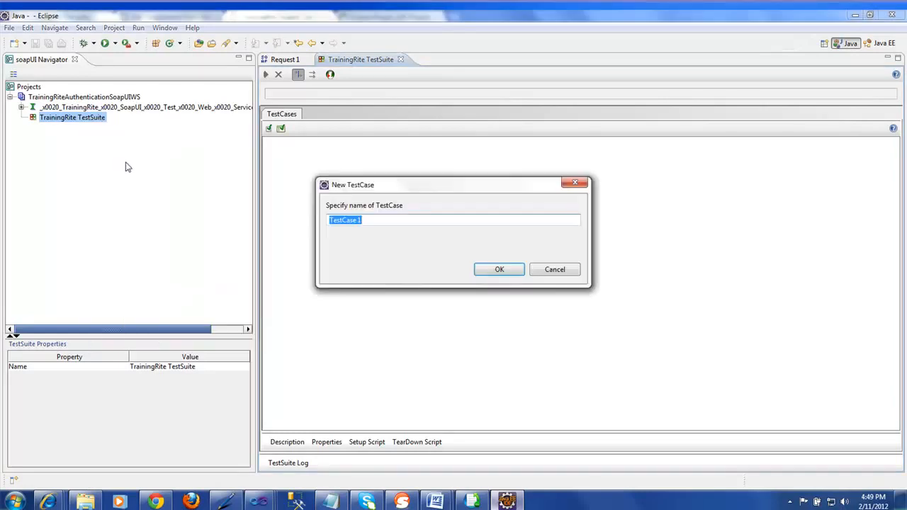
click(365, 220)
key(BackSpace)
key(BackSpace)
key(Left)
key(Left)
key(Left)
key(Left)
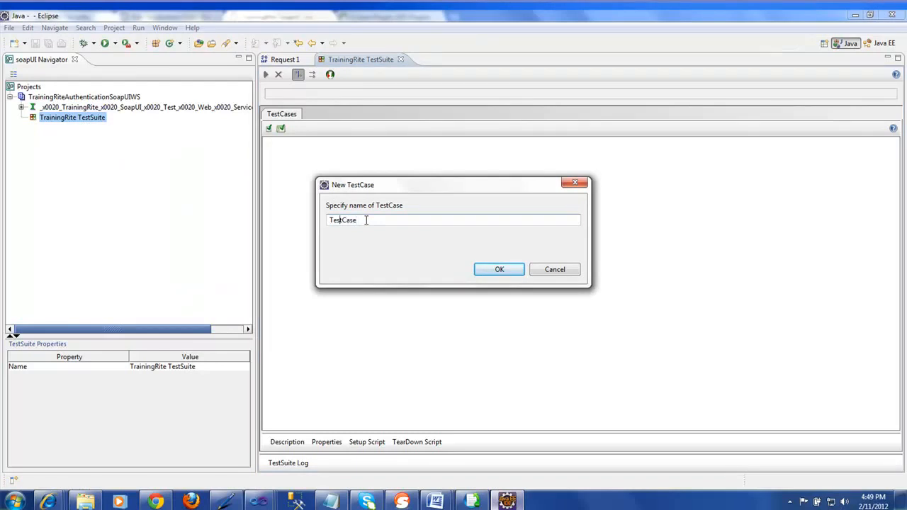
text(AuthenticationTest)
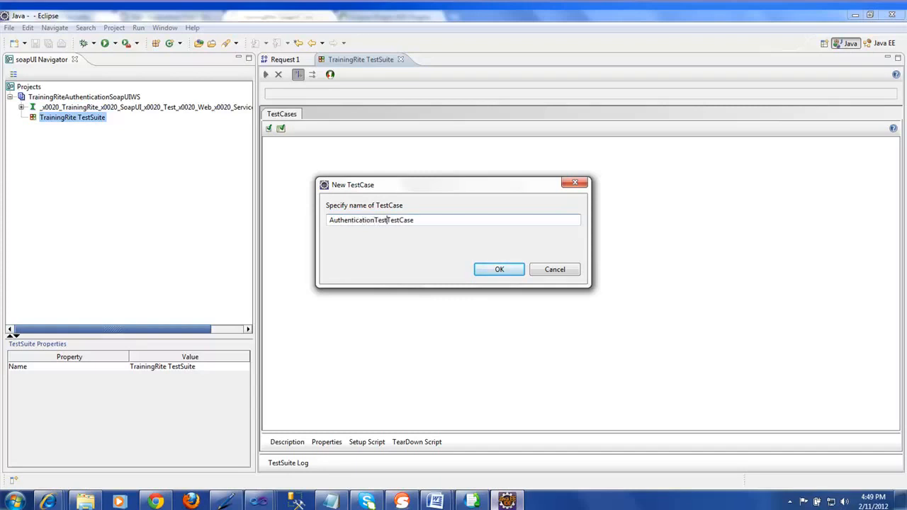
key(BackSpace)
key(BackSpace)
key(BackSpace)
key(BackSpace)
click(489, 271)
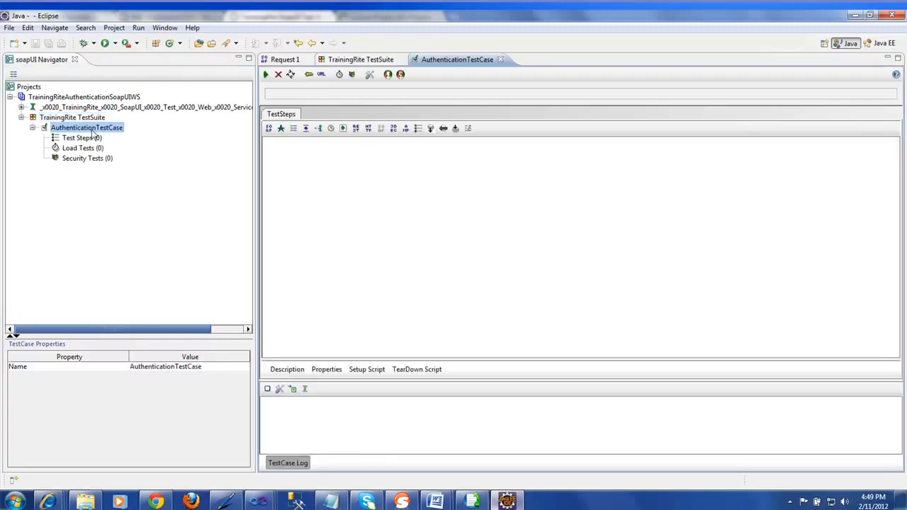
Browse the test case's Test Steps, Load Tests and Security Tests nodes
click(68, 140)
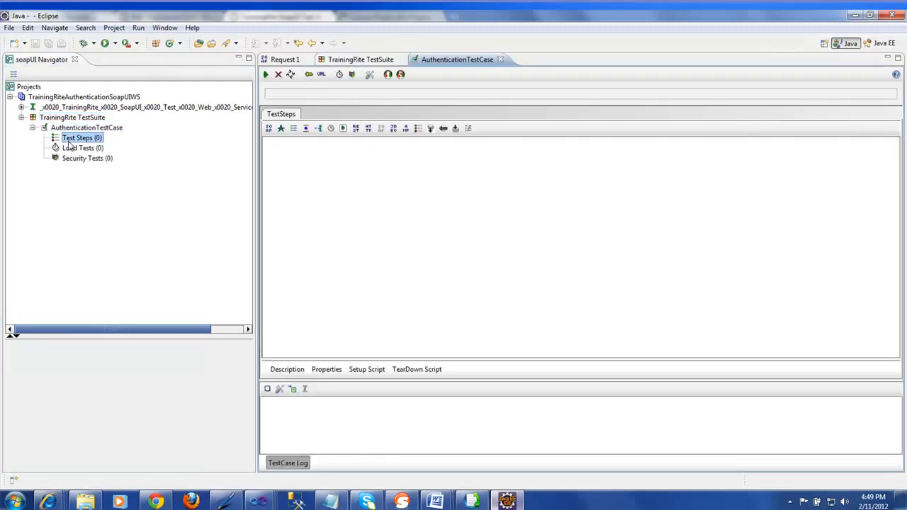
click(74, 149)
click(76, 159)
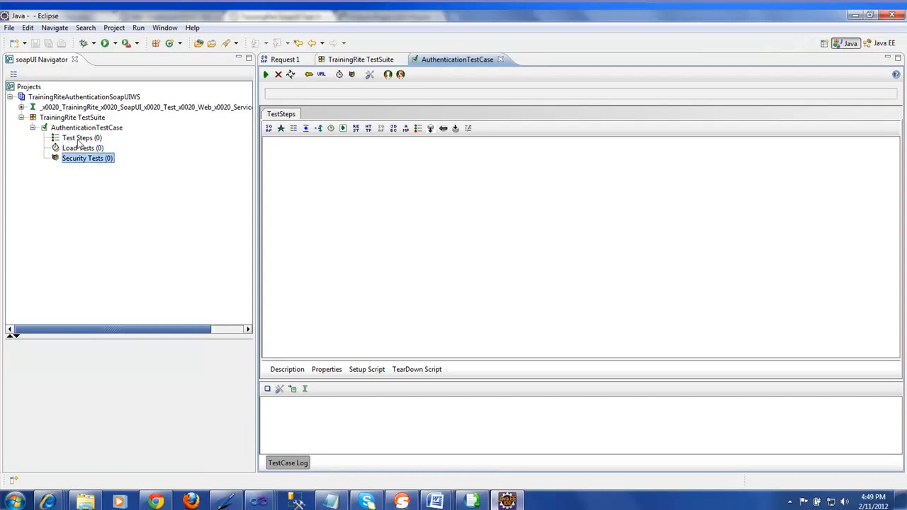
click(78, 139)
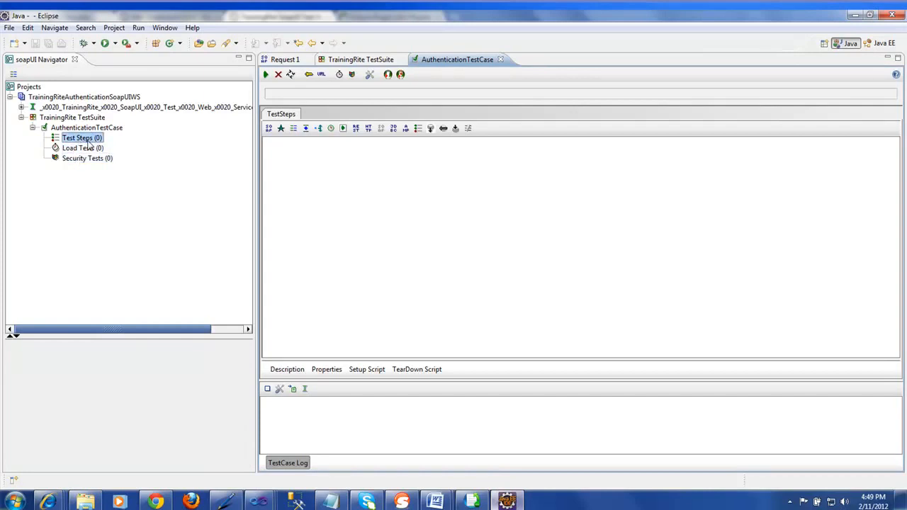
click(90, 149)
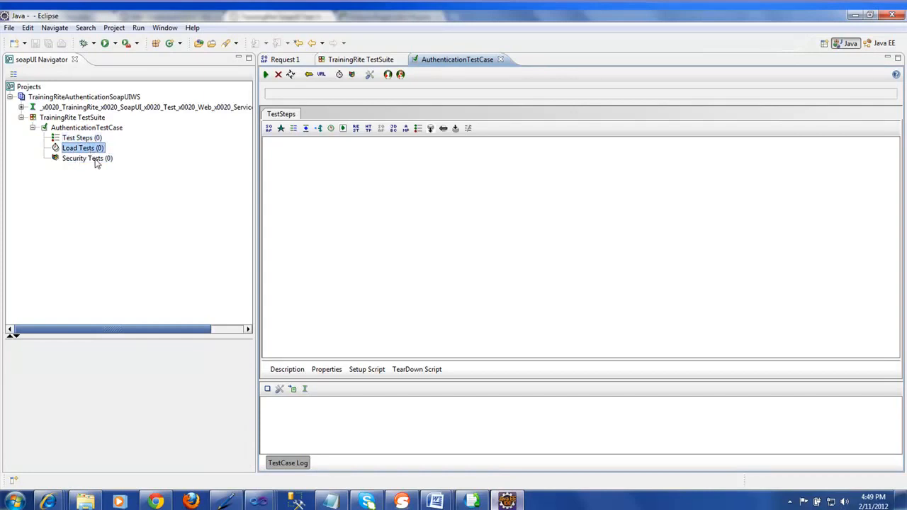
click(96, 161)
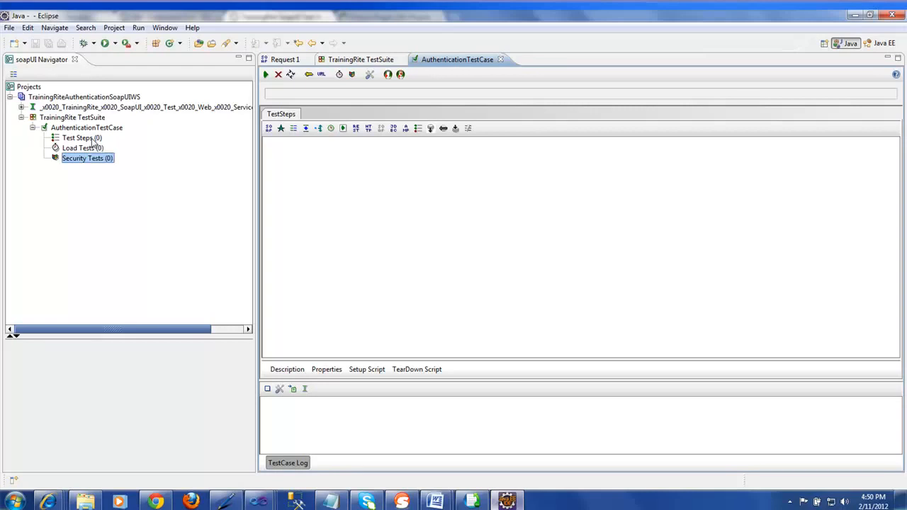
click(92, 140)
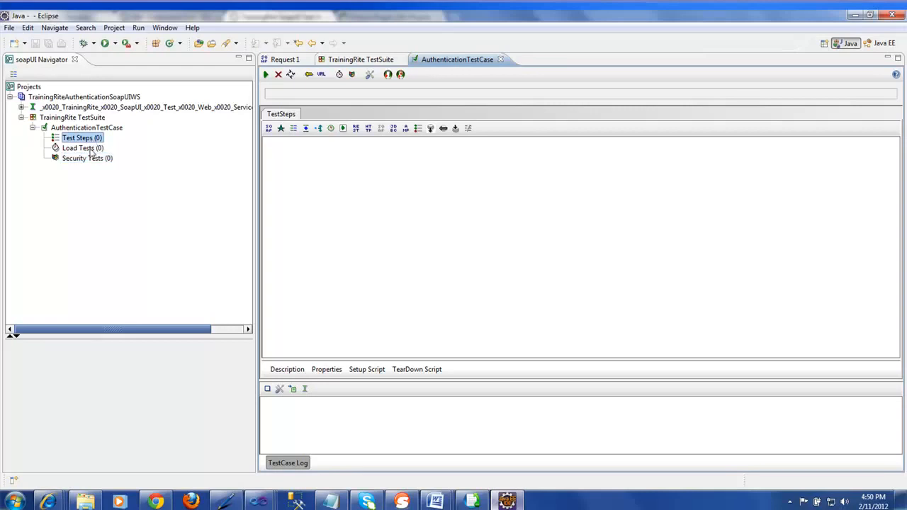
click(91, 149)
click(93, 158)
click(90, 140)
Add a Test Request step to Test Steps named 'LoginTest Request'
right_click(91, 141)
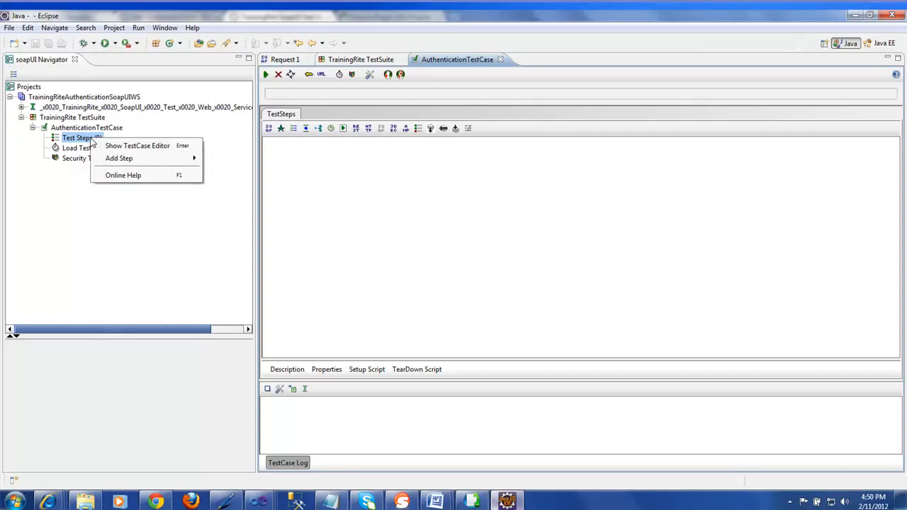
mouse_move(135, 162)
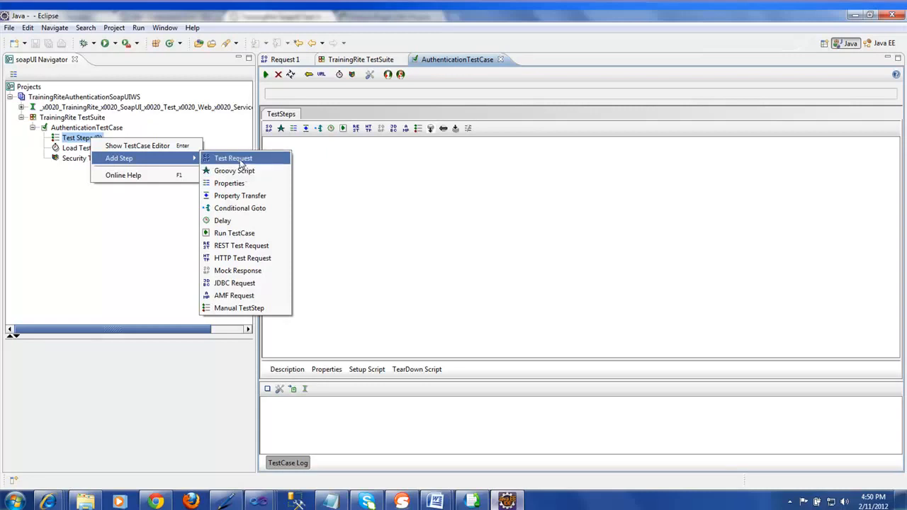
click(241, 163)
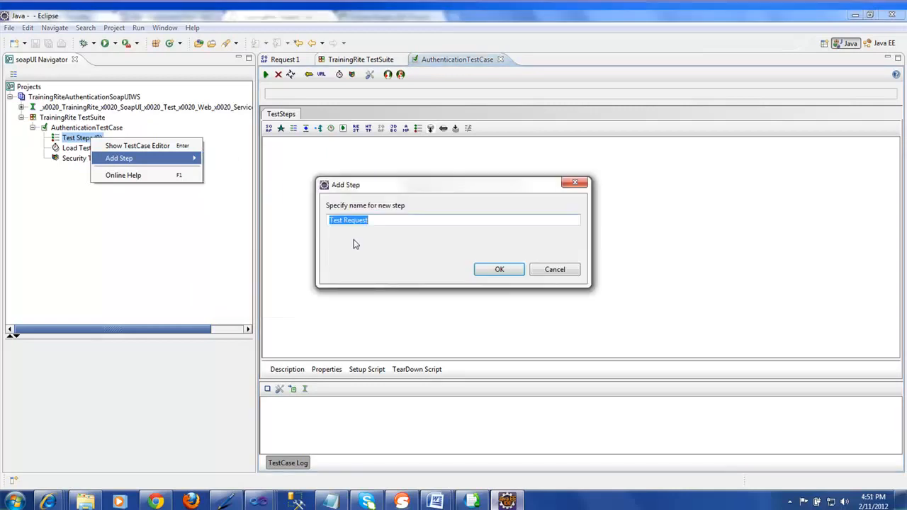
click(328, 220)
text(Login)
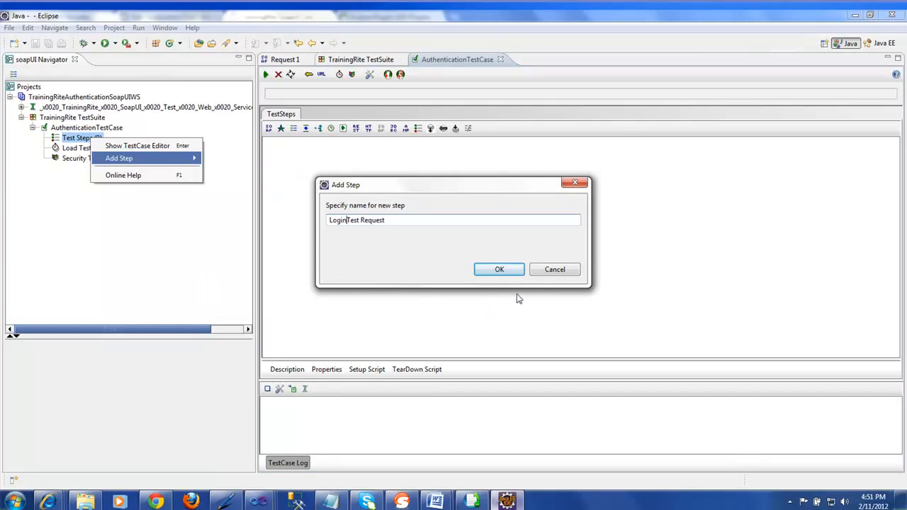
click(500, 270)
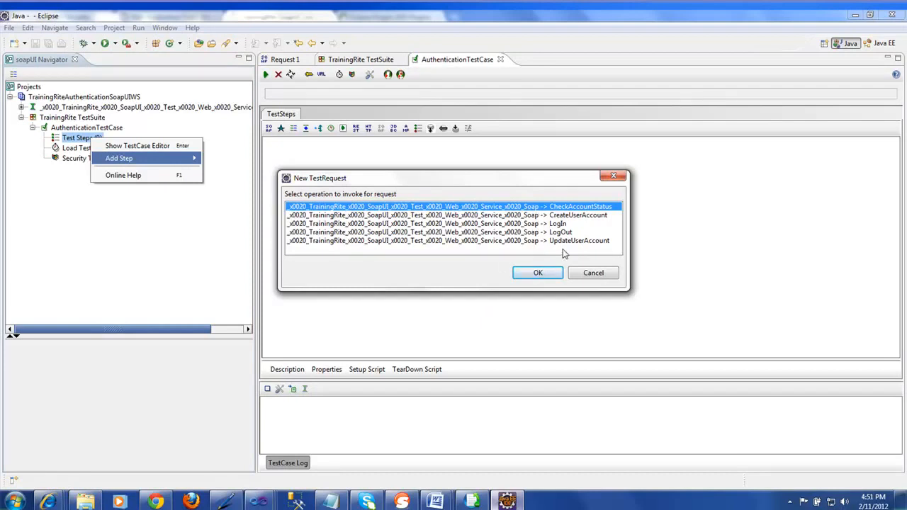
Select the LogIn operation for the LoginTest Request step and confirm
click(555, 224)
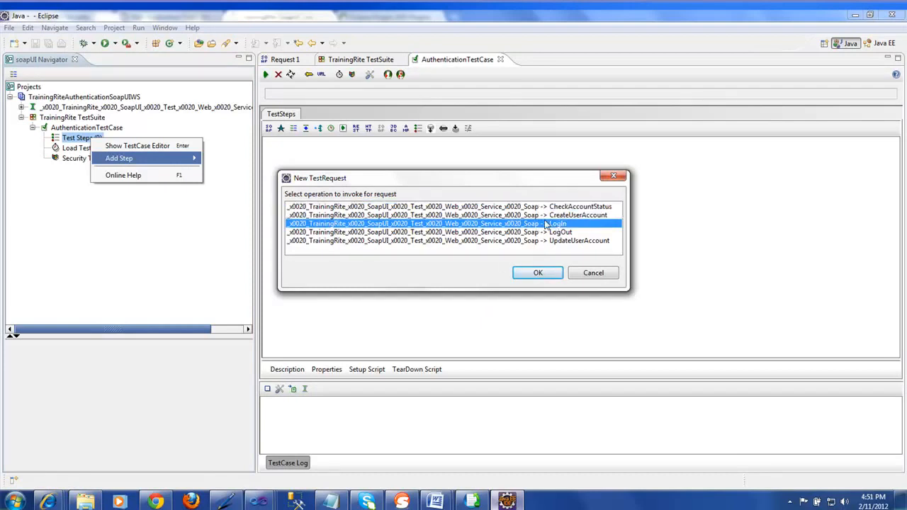
click(536, 216)
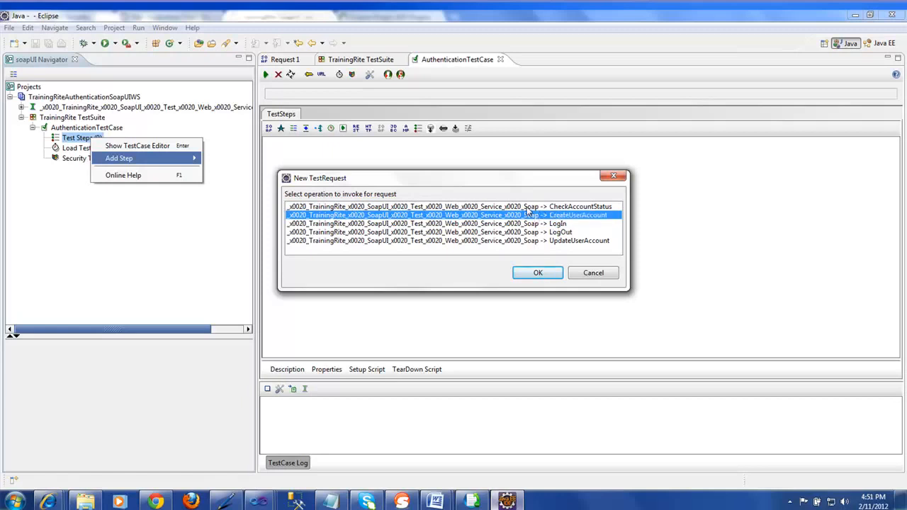
click(527, 207)
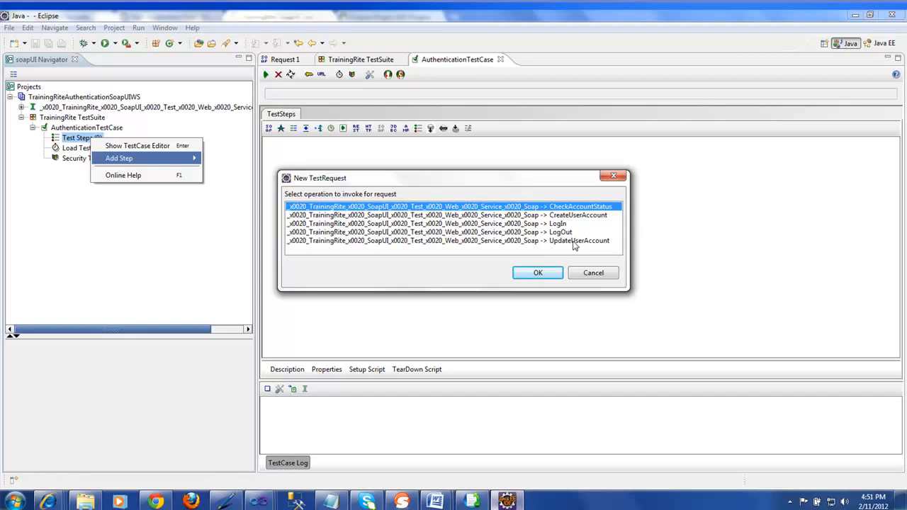
click(530, 225)
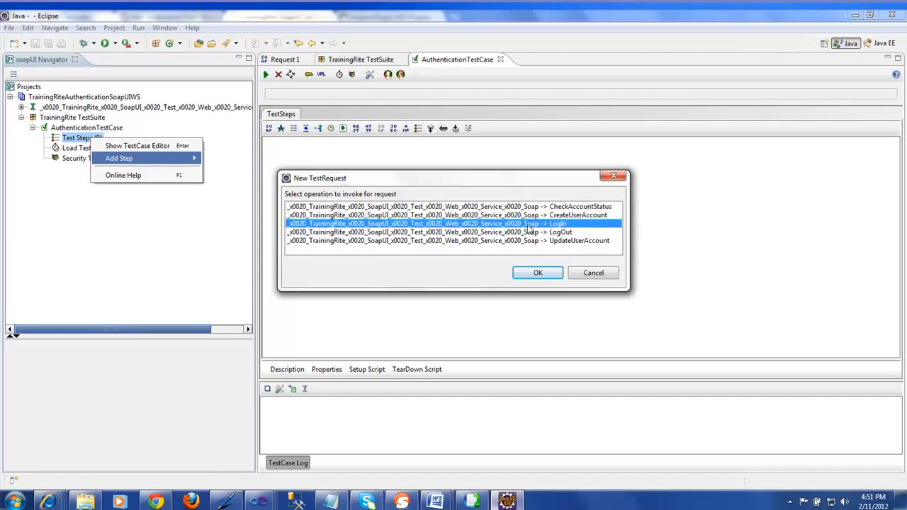
click(543, 274)
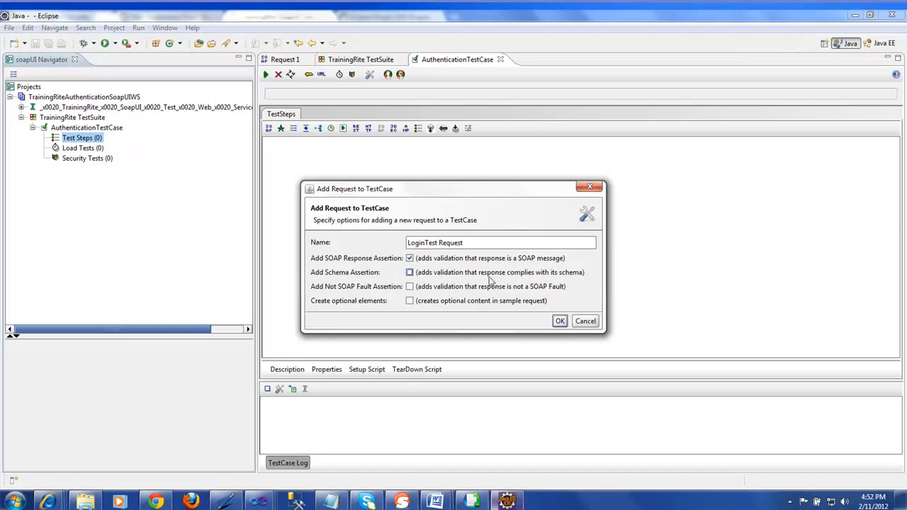
Add the LoginTest Request step with the SOAP Response Assertion option and review its XML
click(559, 322)
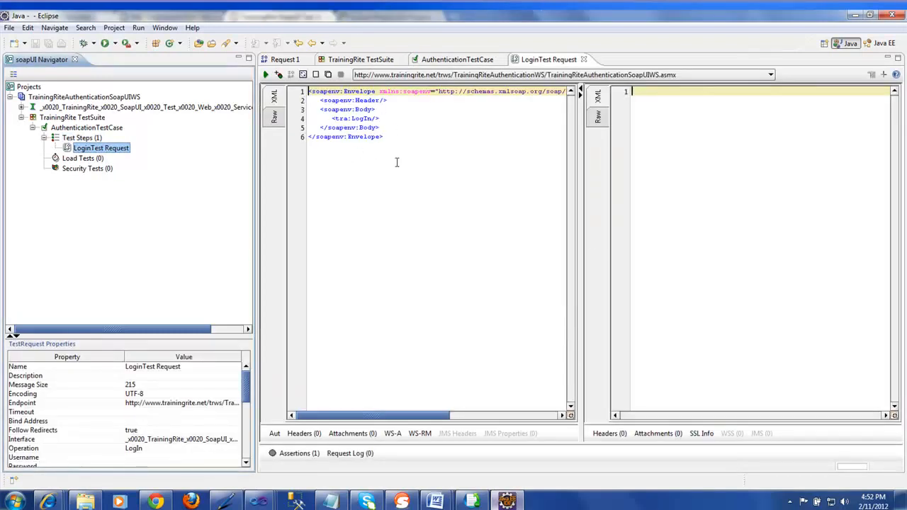
click(364, 136)
drag(354, 133, 309, 96)
click(361, 166)
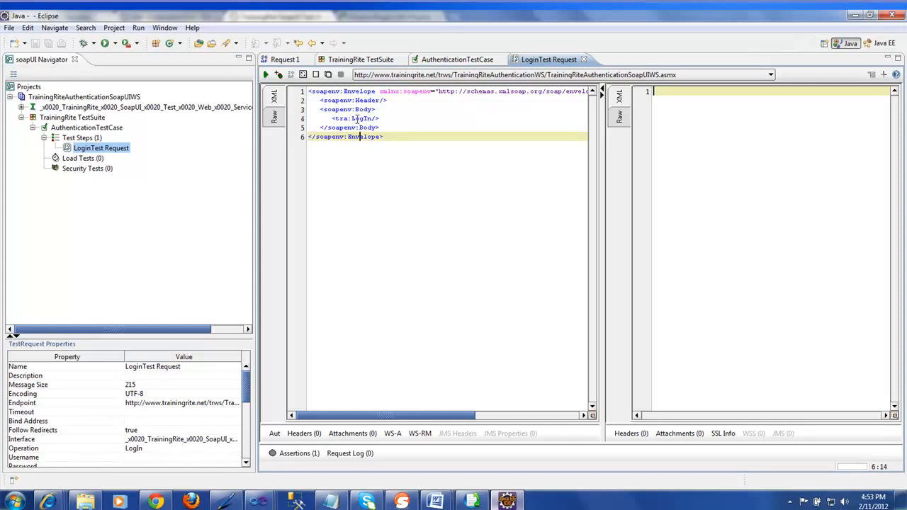
Change <tra:LogIn/> into an opening <tra:LogIn> tag and expand the service interface
click(275, 118)
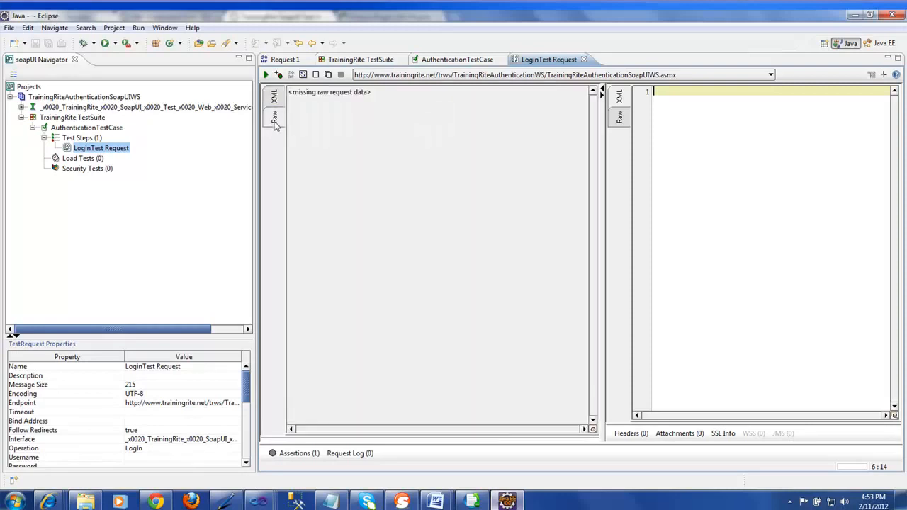
click(274, 99)
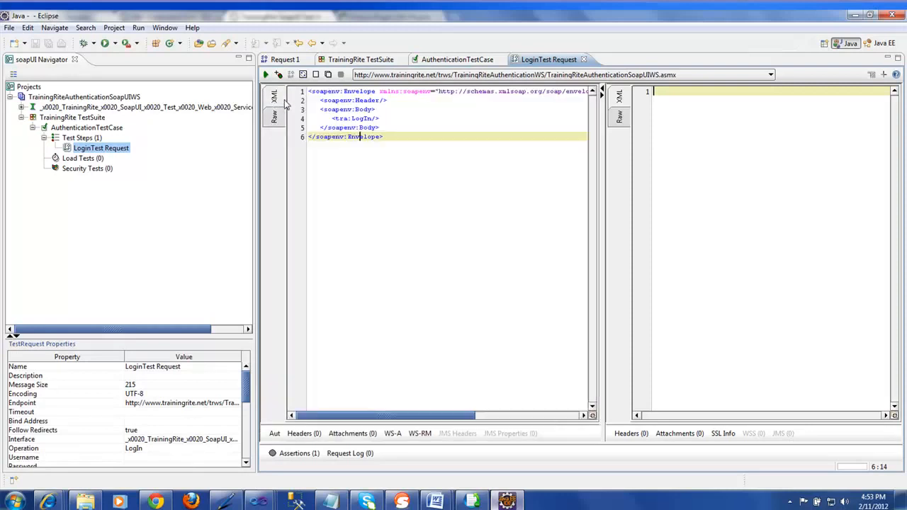
click(377, 118)
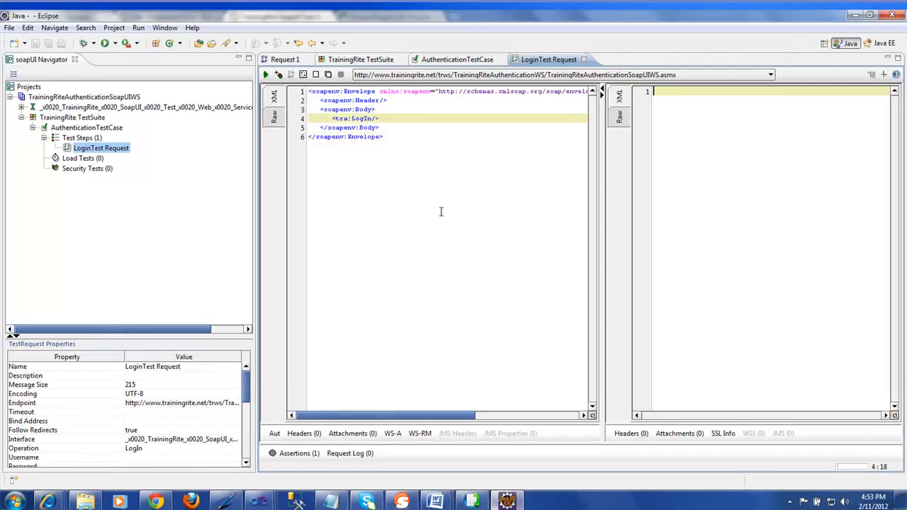
key(BackSpace)
key(Right)
click(23, 109)
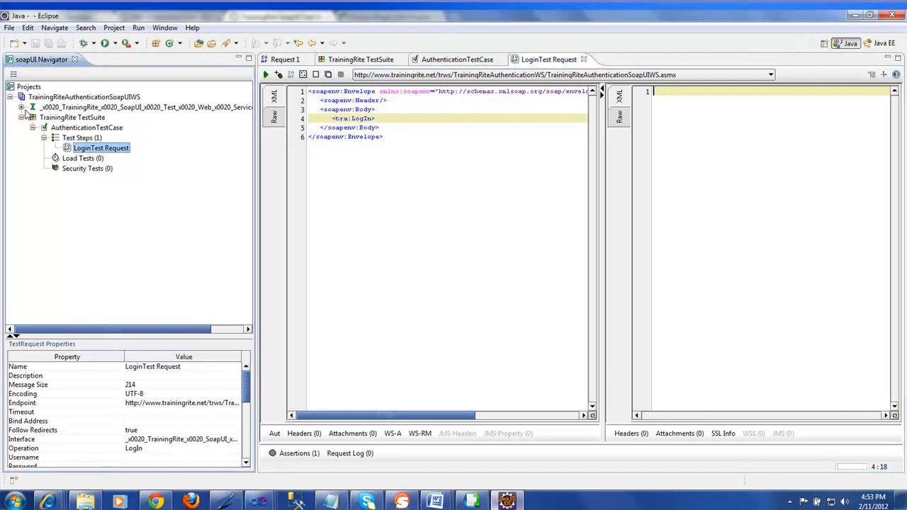
click(22, 108)
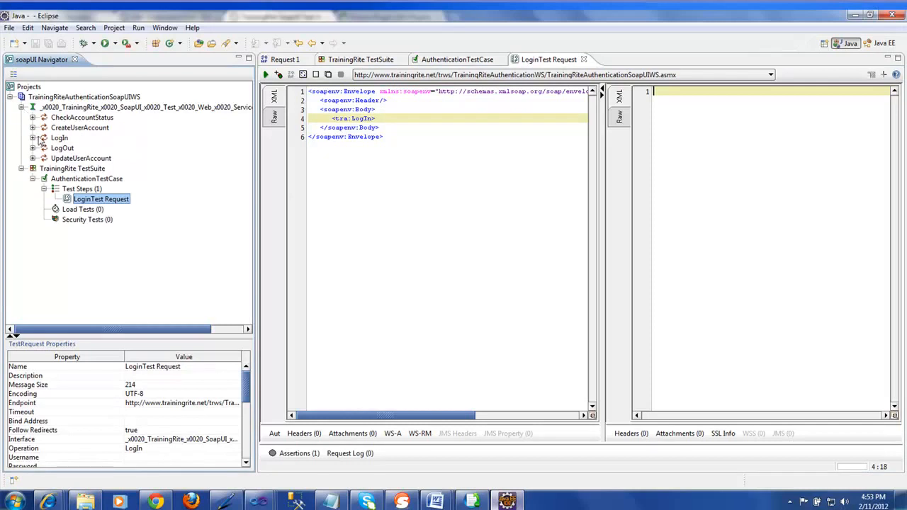
Open LogIn's Request 1 and select its user name, password and closing LogIn lines
click(33, 138)
double_click(71, 148)
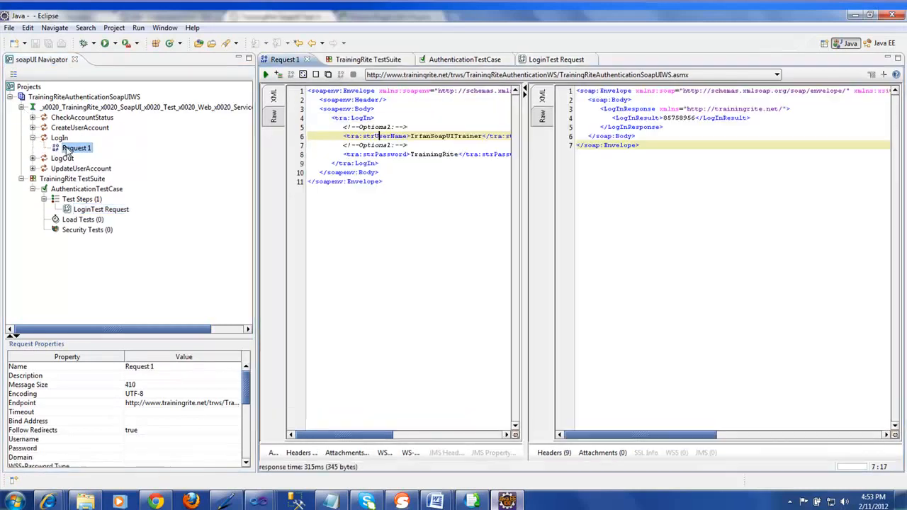
click(342, 136)
drag(342, 136, 465, 160)
key(ctrl+c)
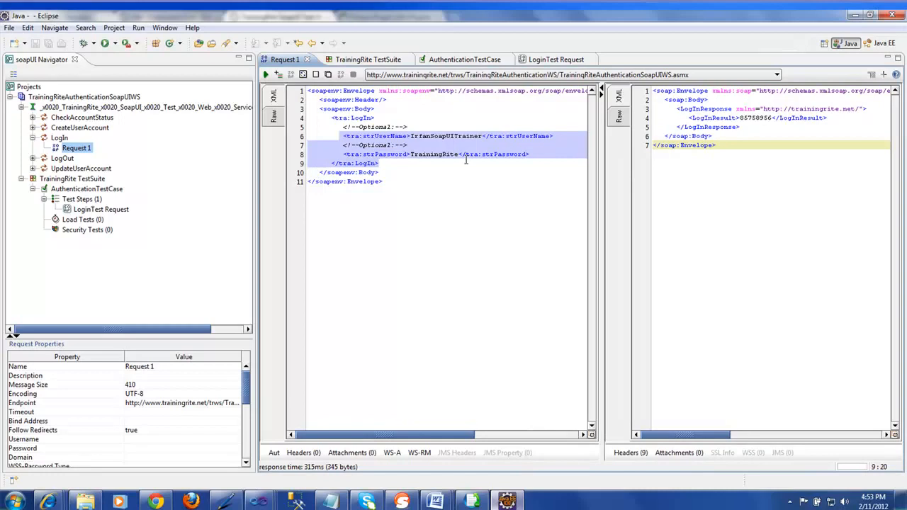
Paste those credential lines into LoginTest Request after <tra:LogIn>, indent them, then view AuthenticationTestCase
click(109, 211)
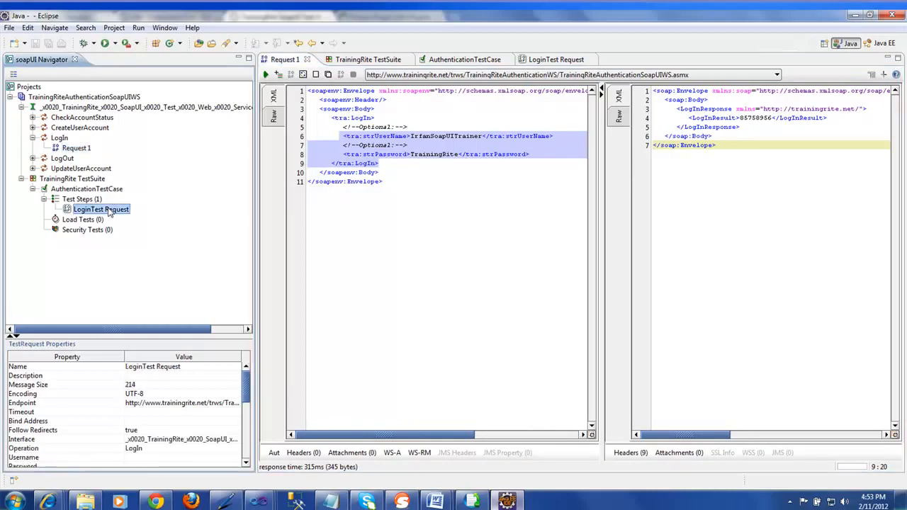
double_click(108, 211)
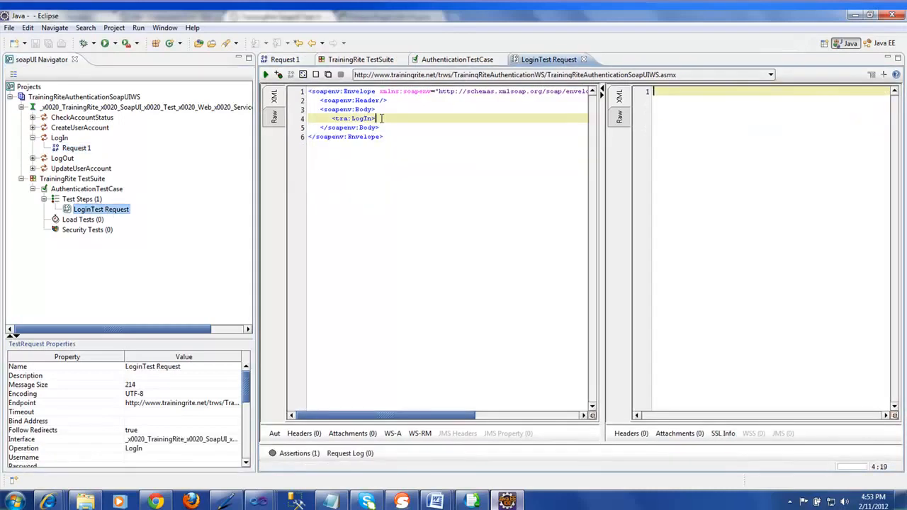
key(Return)
key(ctrl+v)
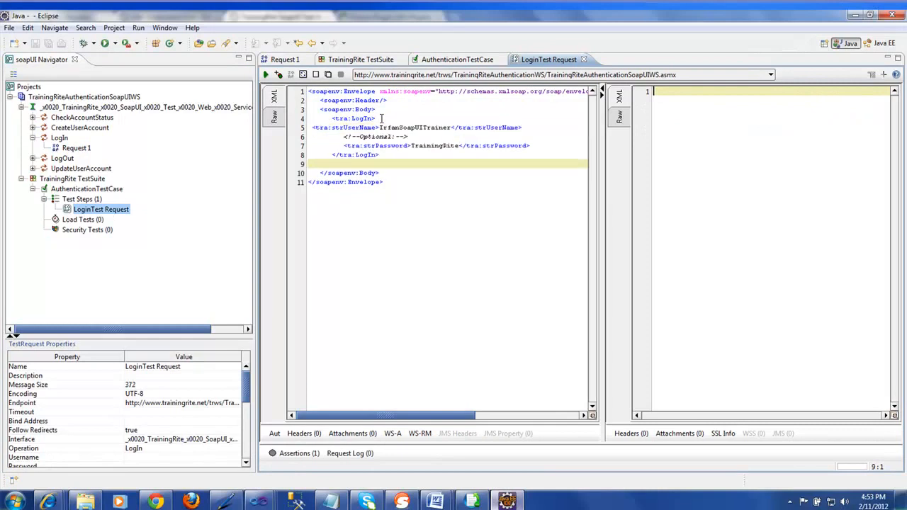
click(312, 128)
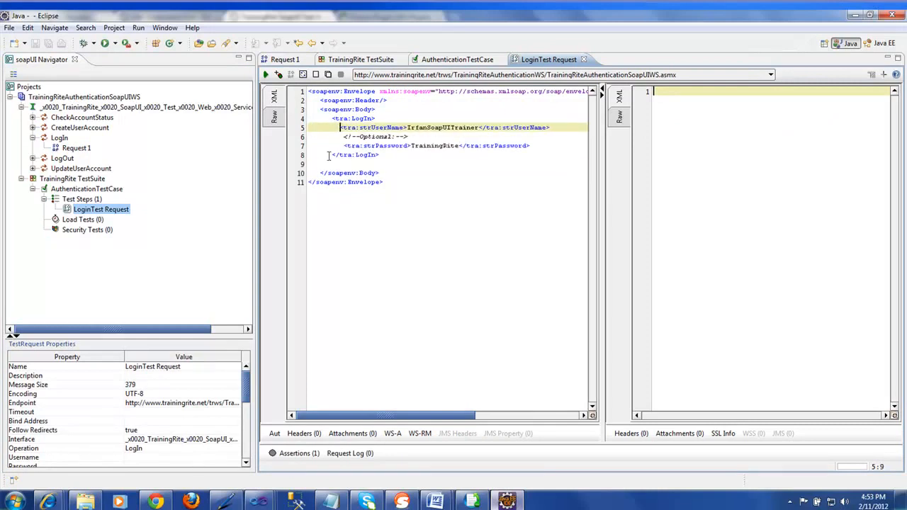
click(332, 155)
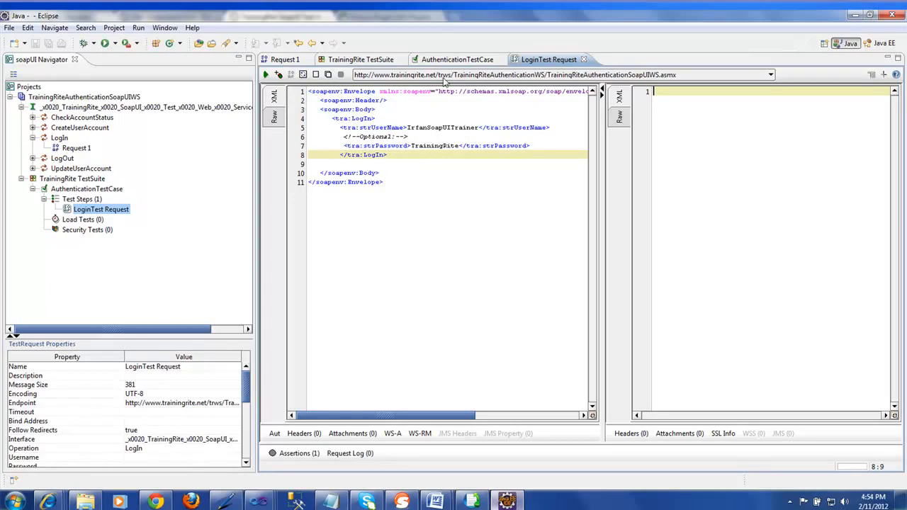
click(448, 65)
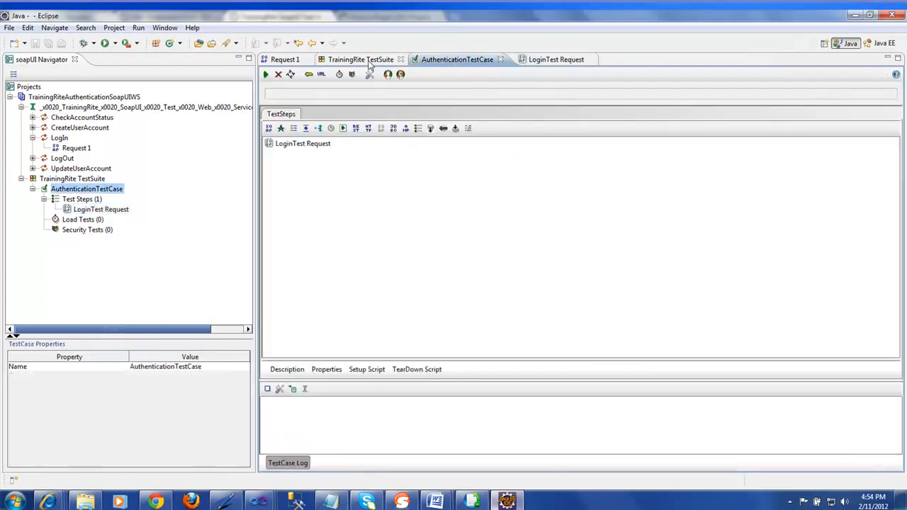
click(277, 63)
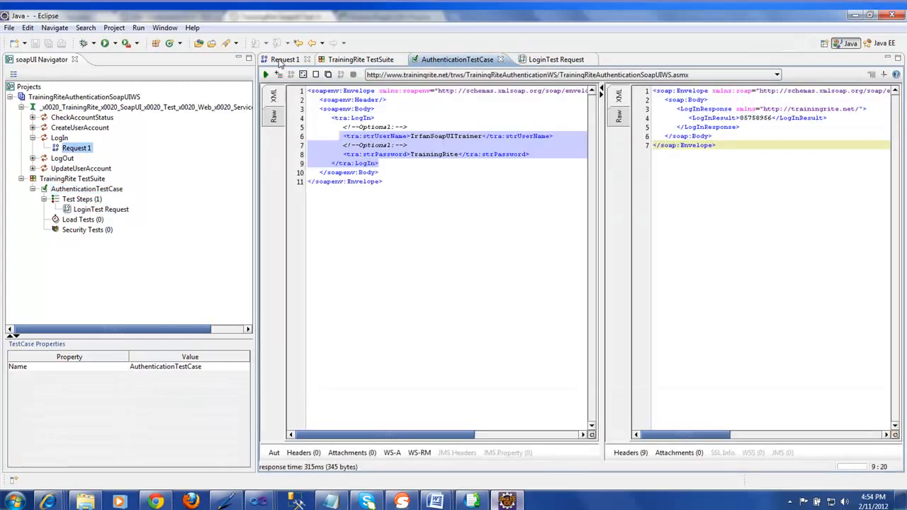
drag(386, 117, 331, 121)
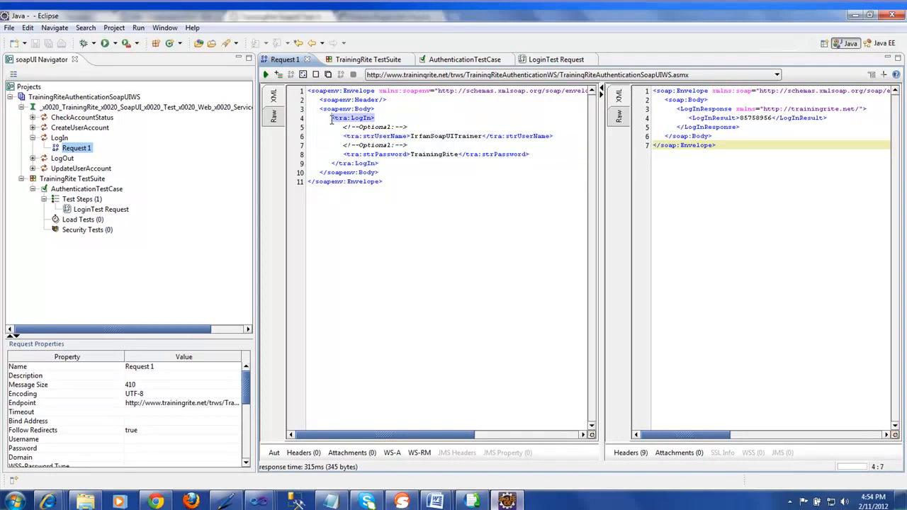
drag(381, 163, 331, 163)
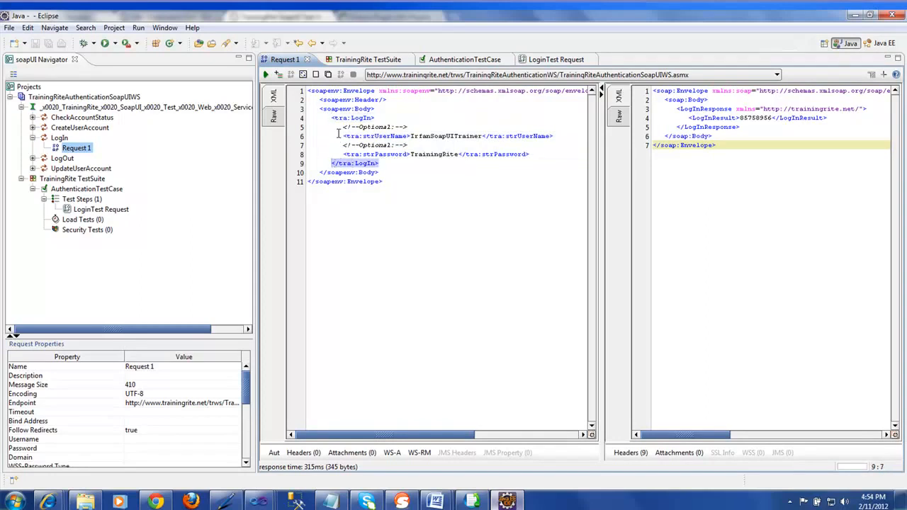
drag(309, 127, 530, 154)
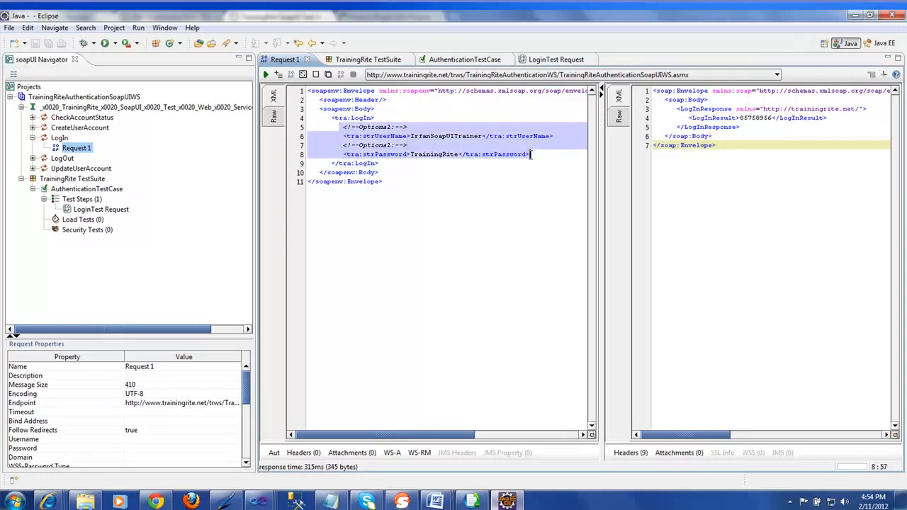
click(557, 60)
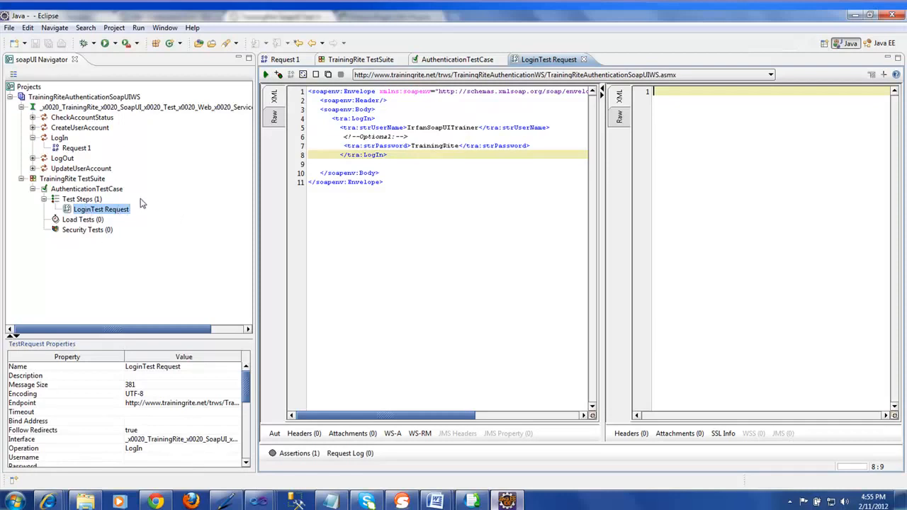
double_click(84, 190)
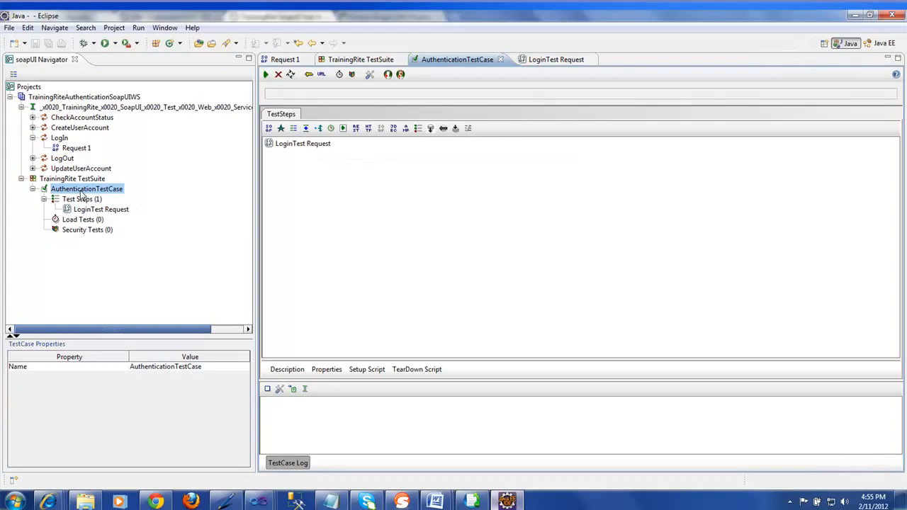
Run AuthenticationTestCase and open the logged Step 1 LoginTest Request exchange
click(266, 75)
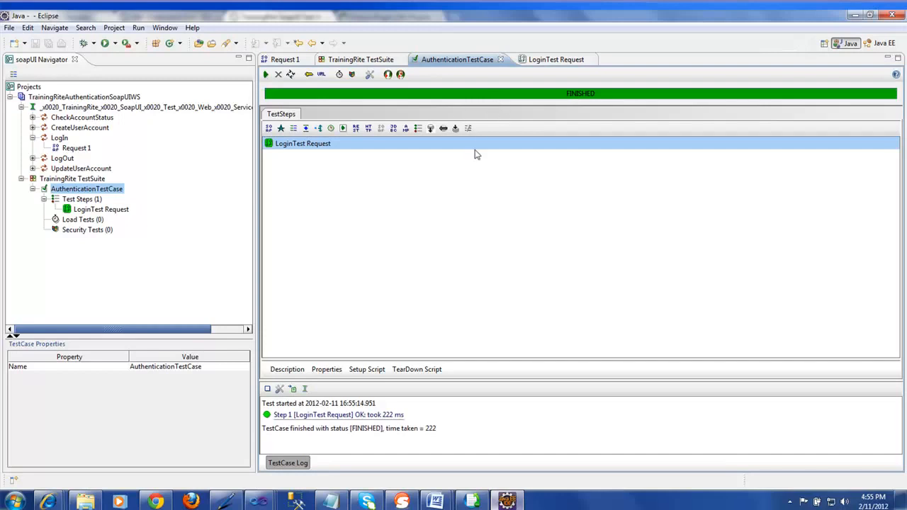
click(420, 431)
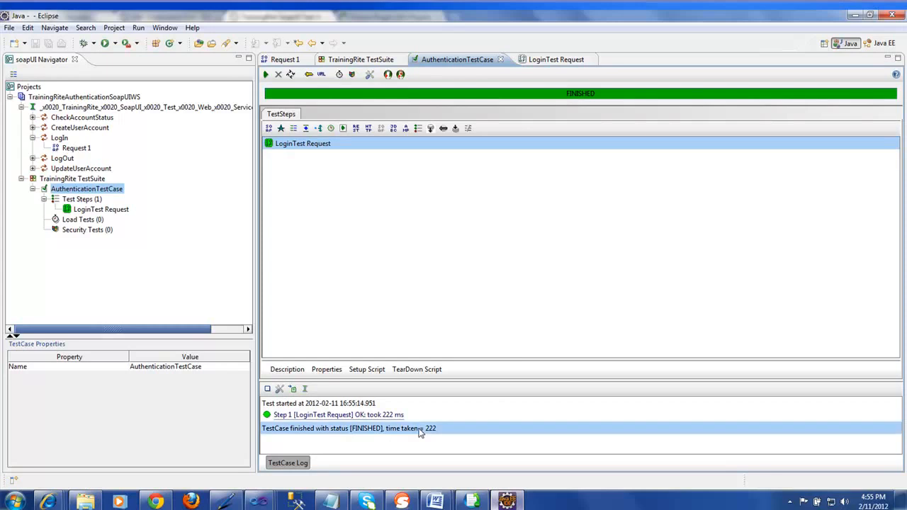
click(376, 418)
double_click(375, 418)
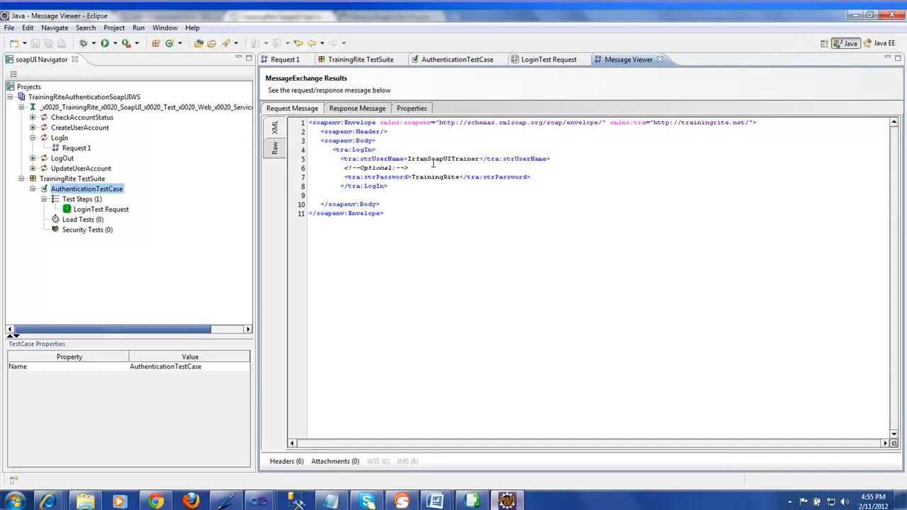
drag(419, 158, 455, 177)
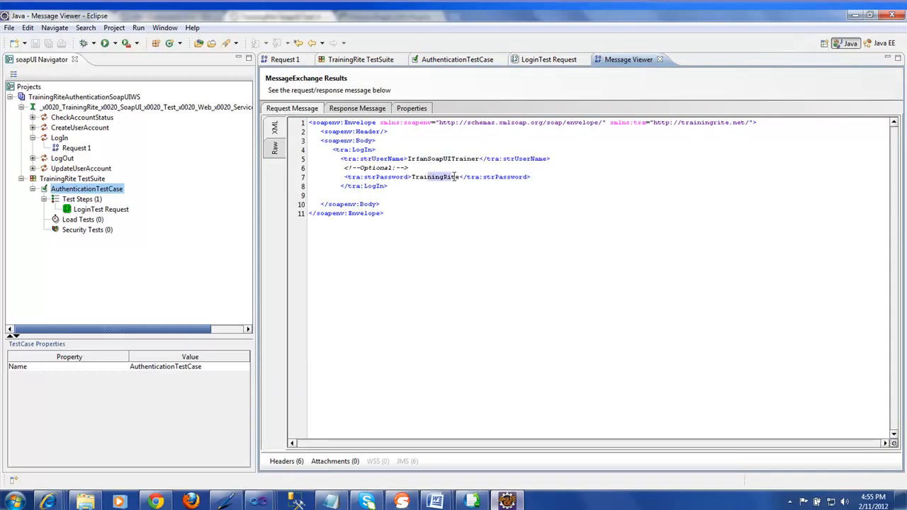
click(365, 110)
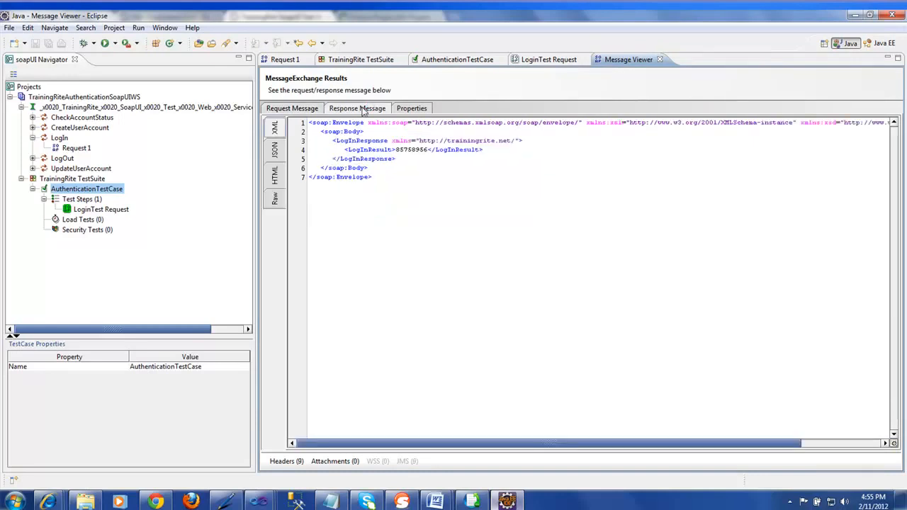
drag(395, 150, 429, 150)
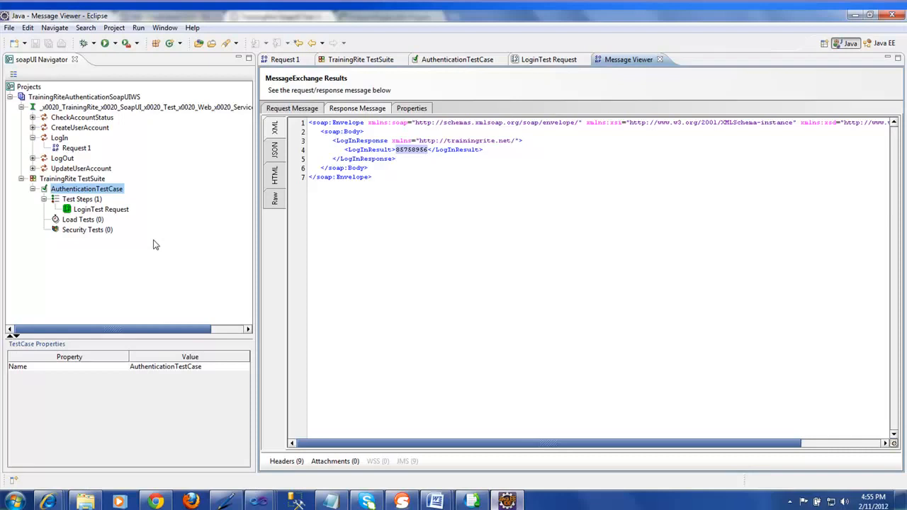
Add a JDBC Request step to the Test Steps, prefixing its name with SQL to make 'SQL JDBC Request'
right_click(91, 201)
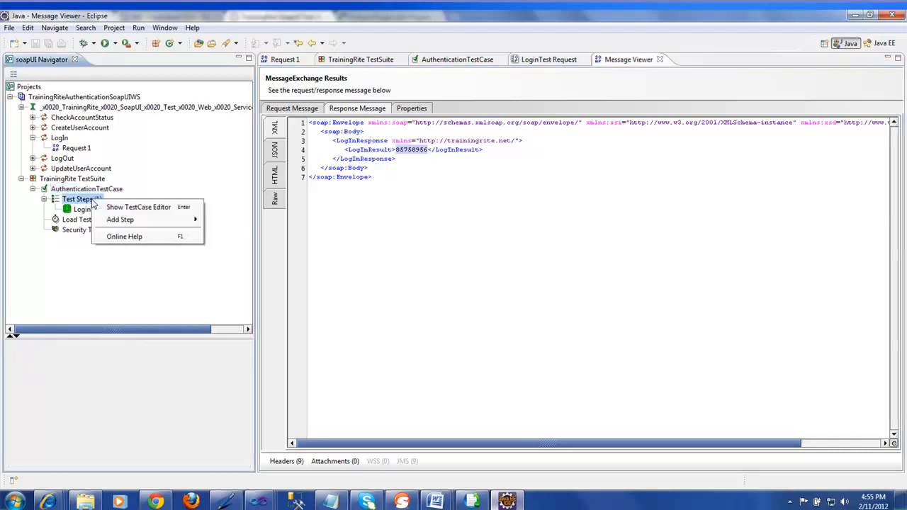
mouse_move(166, 223)
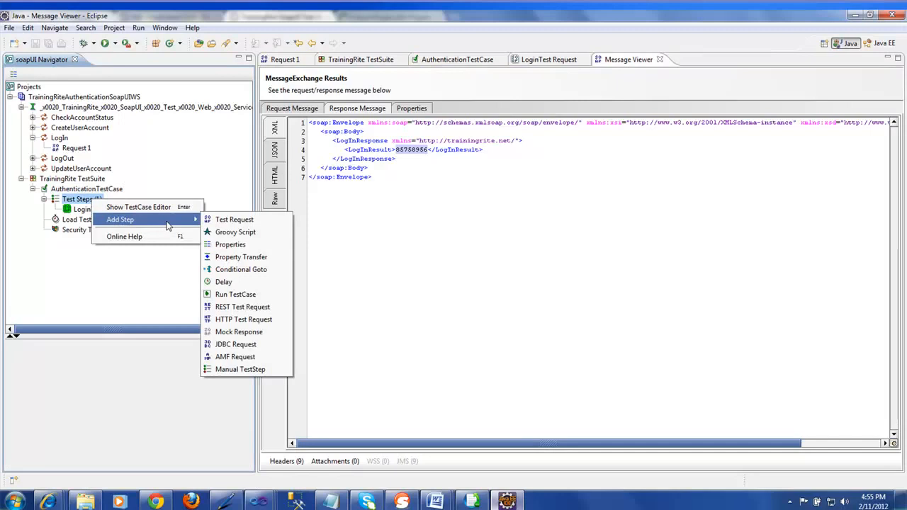
click(248, 347)
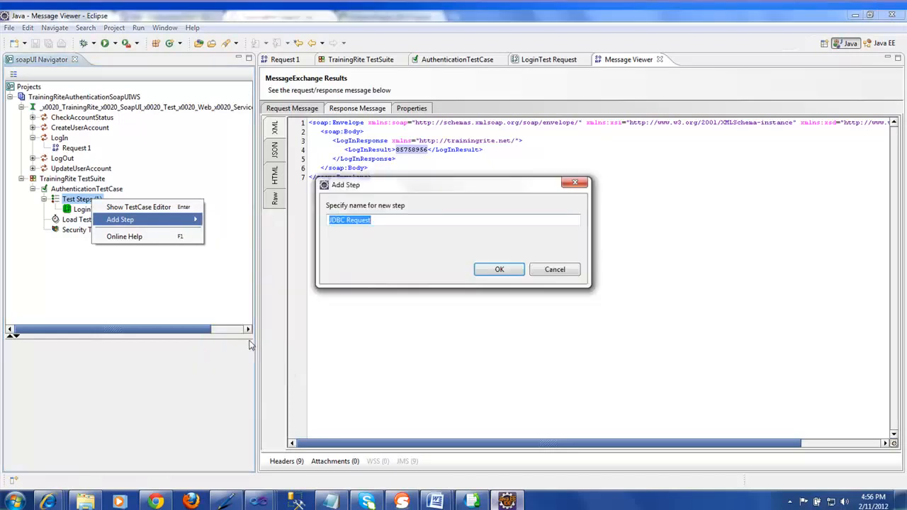
drag(470, 190, 567, 159)
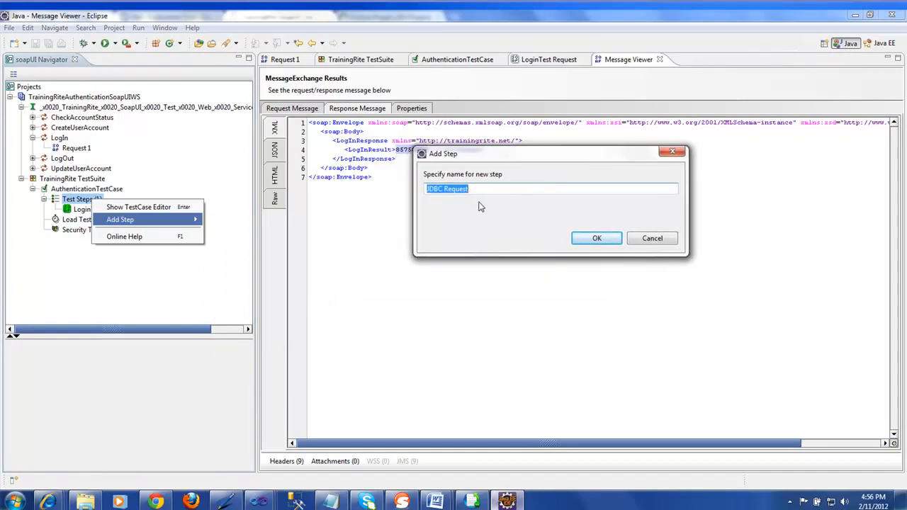
click(428, 188)
text(SQL)
click(597, 239)
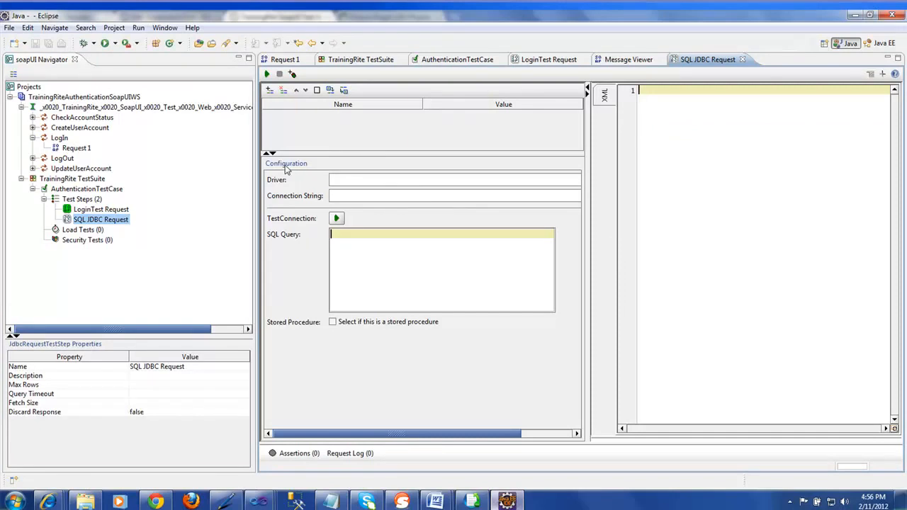
click(351, 180)
click(164, 503)
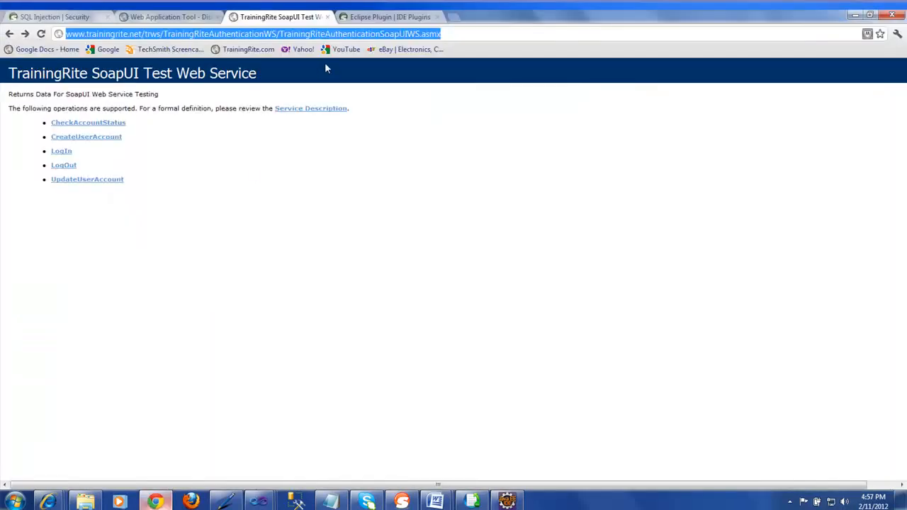
drag(129, 34, 223, 33)
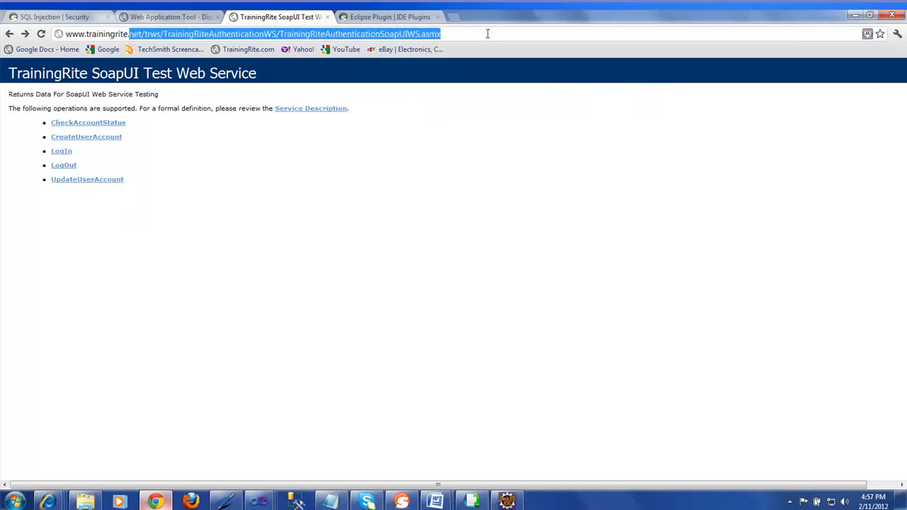
text(com)
key(Return)
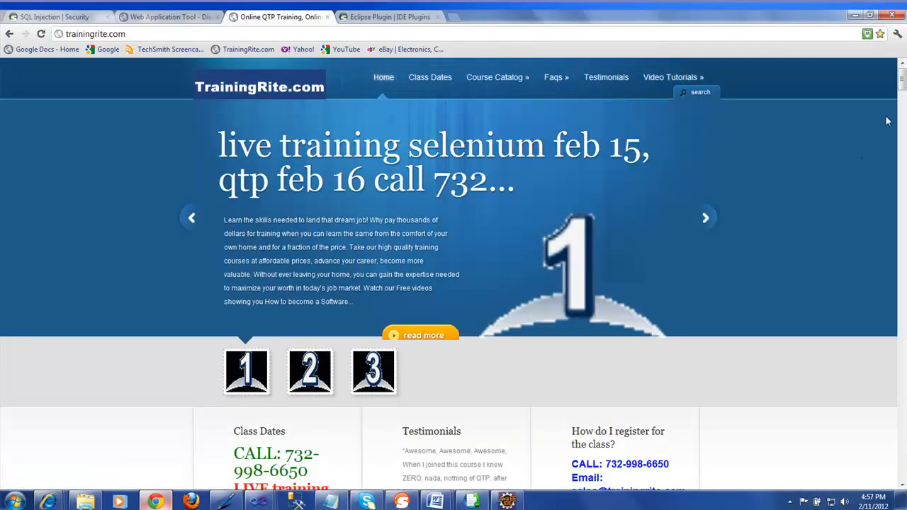
drag(902, 84, 903, 164)
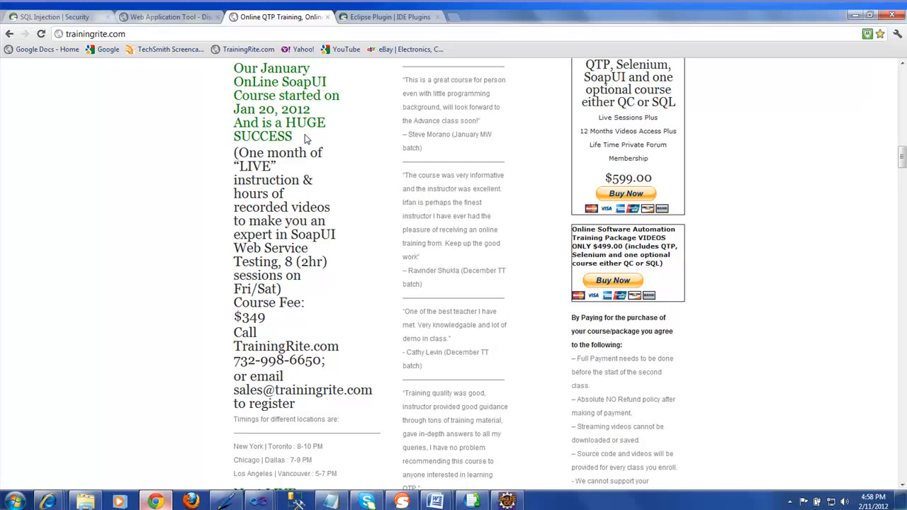
Scroll through the soapUI Eclipse Plugin page's update site instructions, then return to Eclipse
click(375, 17)
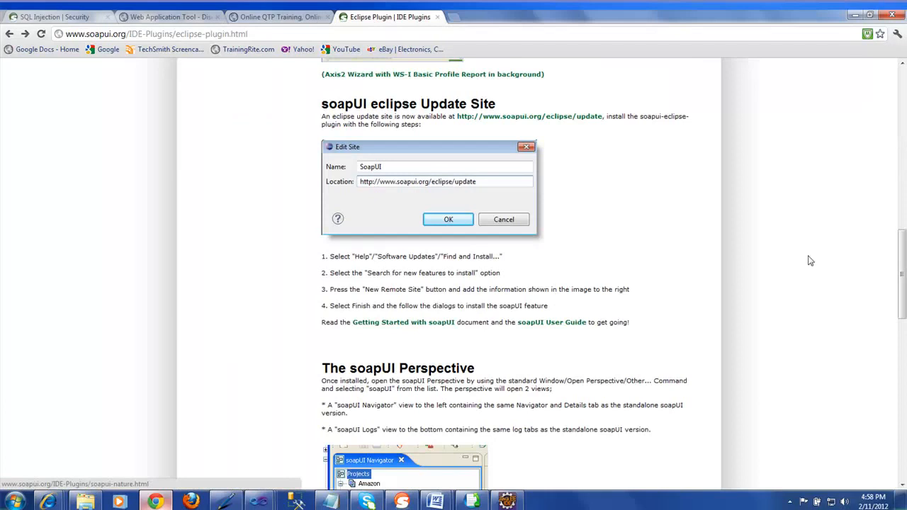
drag(902, 278, 892, 164)
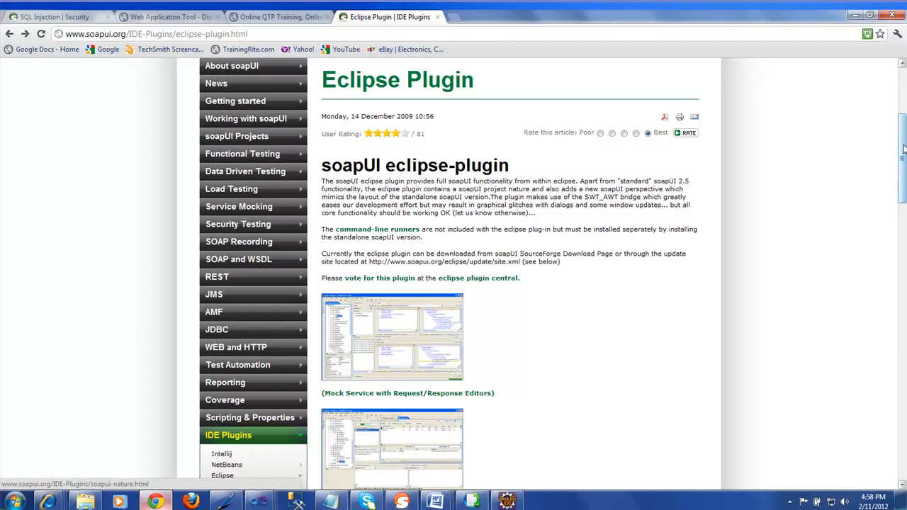
drag(902, 150, 902, 207)
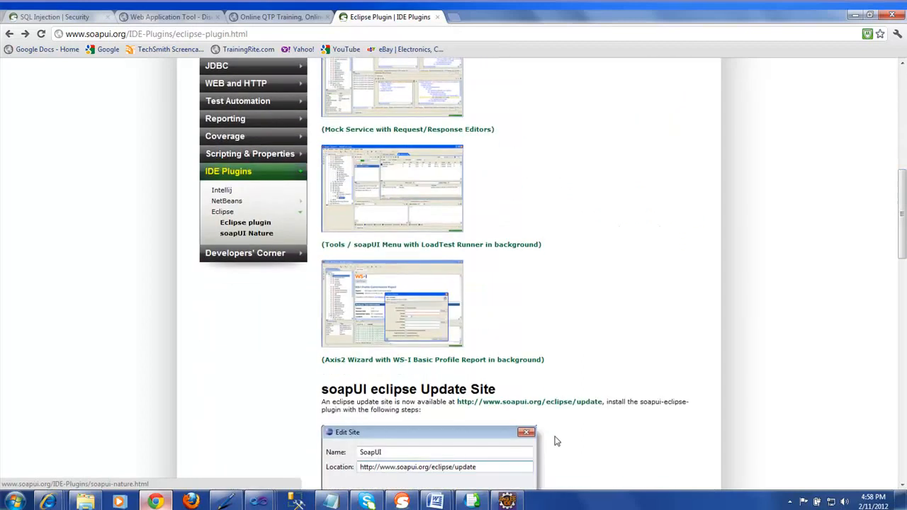
click(510, 501)
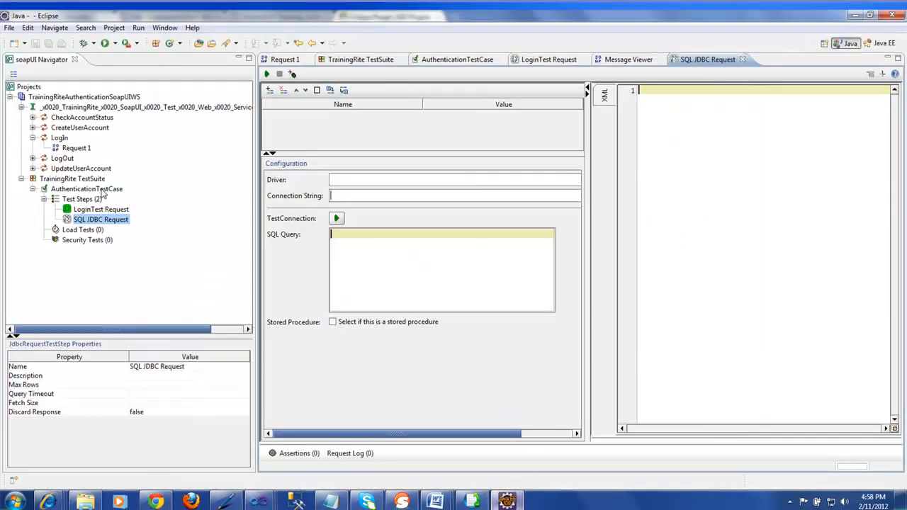
right_click(94, 202)
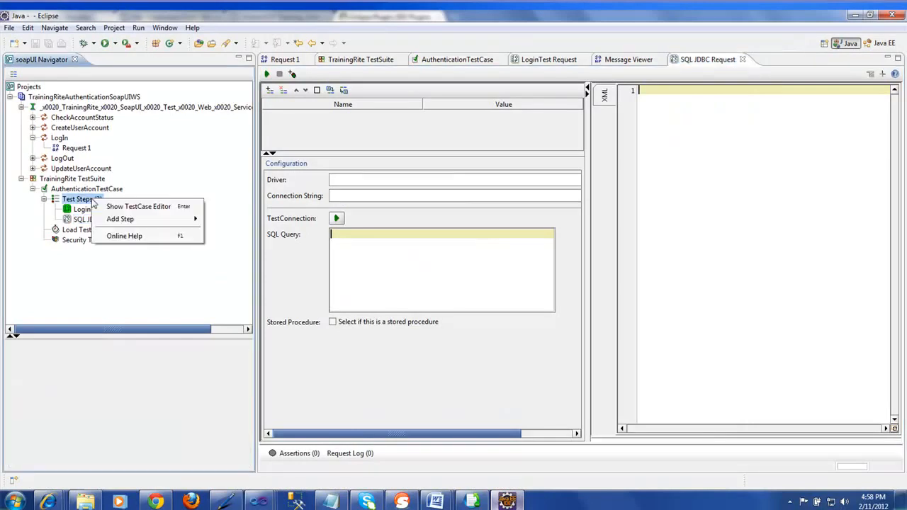
mouse_move(170, 219)
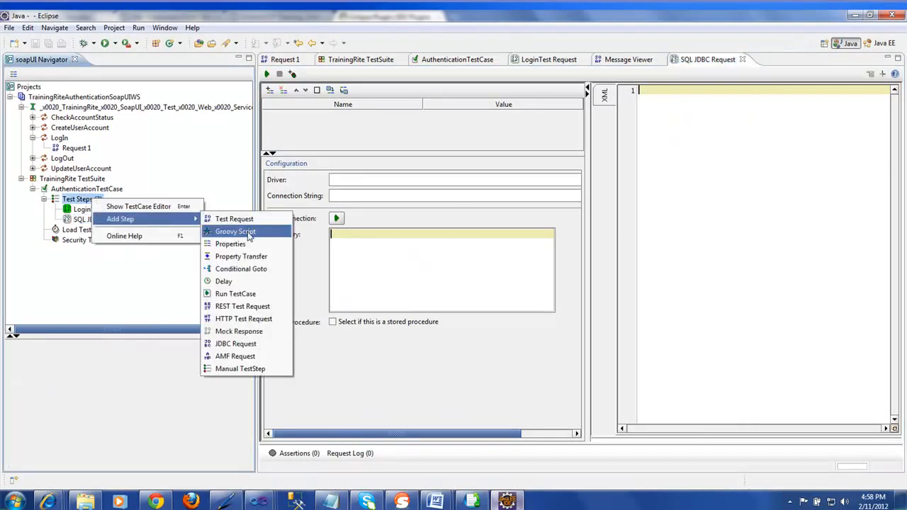
click(244, 232)
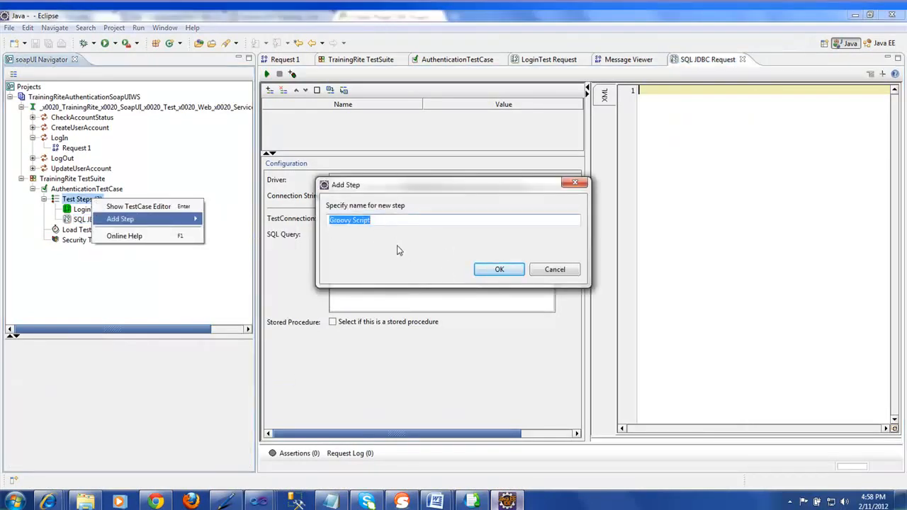
click(555, 271)
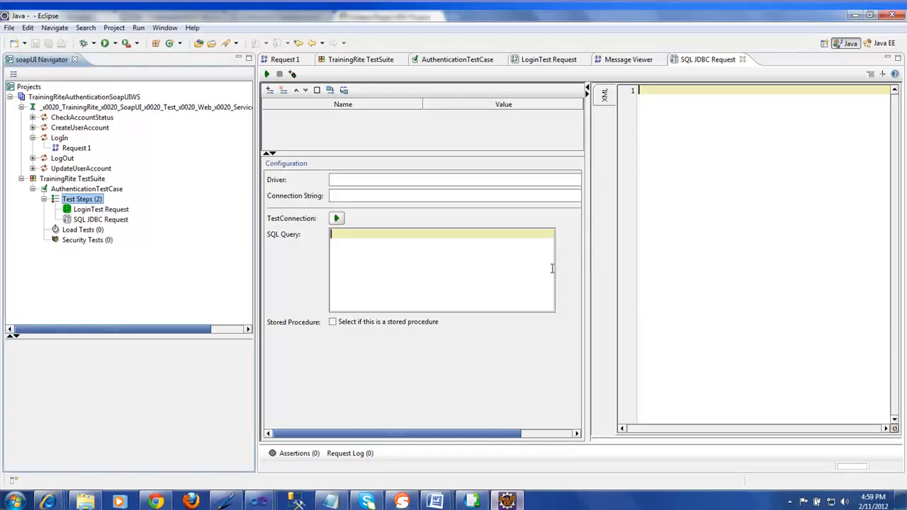